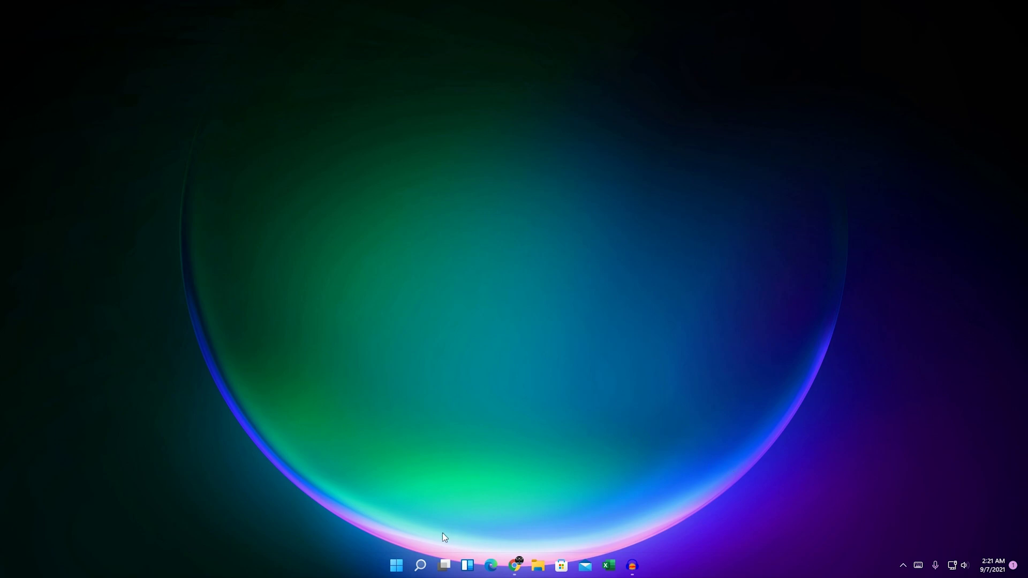
Open Windows Search to look up sysdm.cpl.
left_click(421, 566)
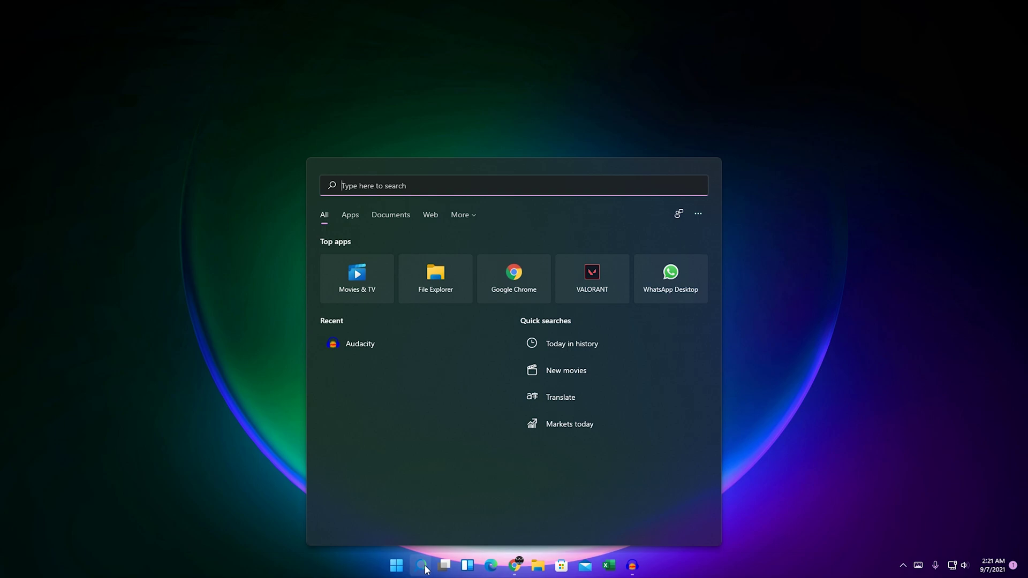
type("sys")
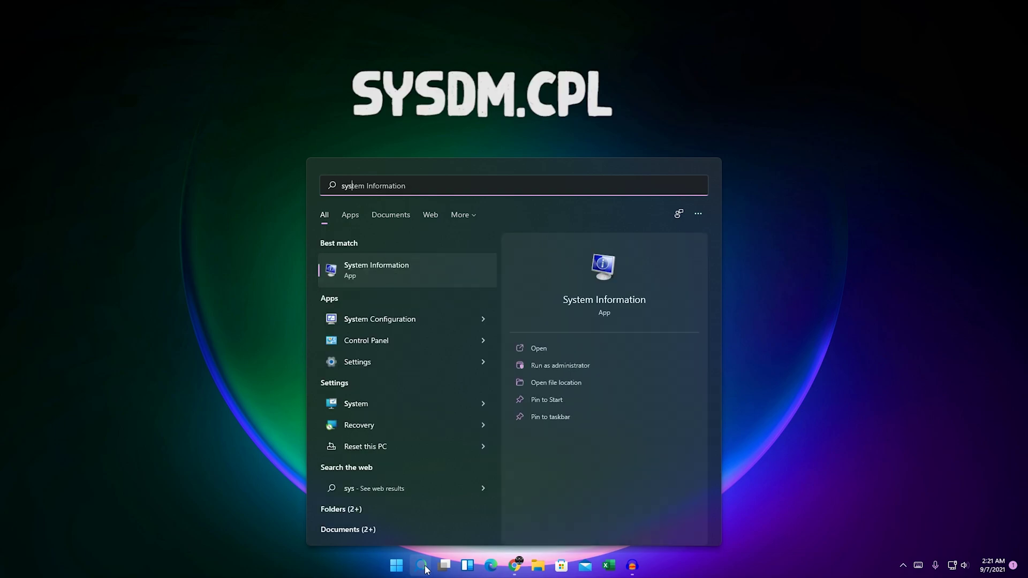
type("dm.c")
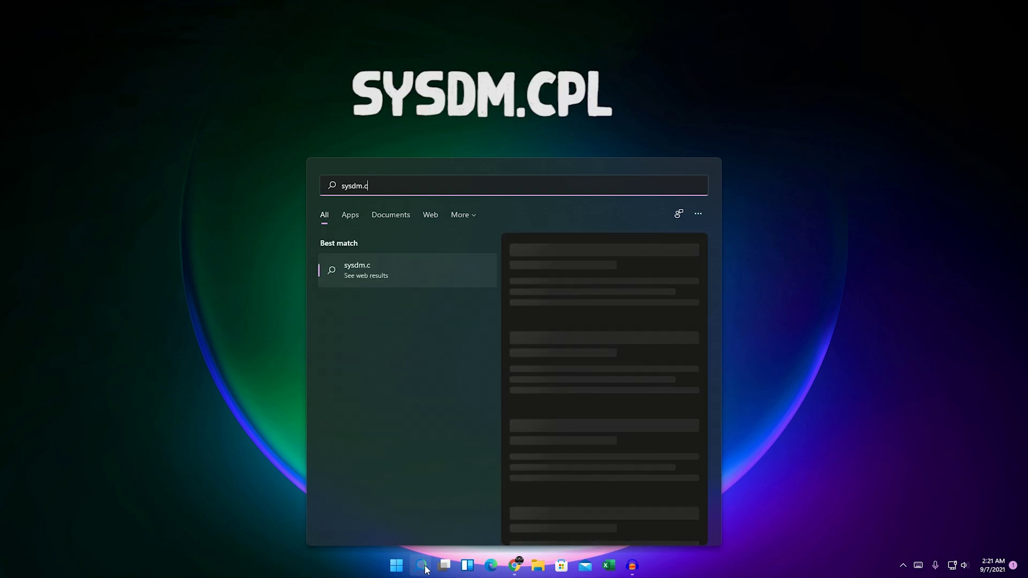
type("pl")
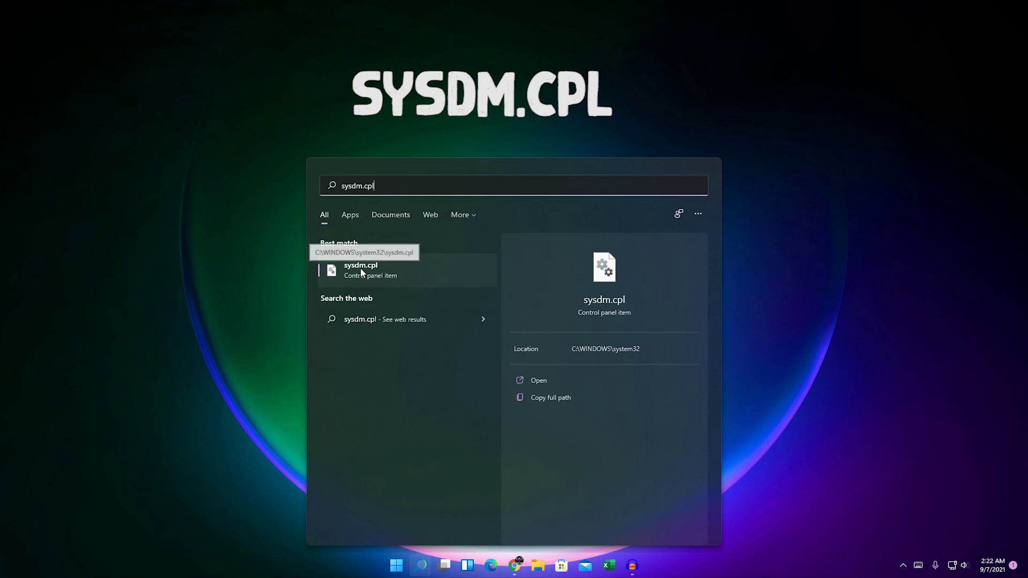
Open System Properties from the sysdm.cpl result, centre it, and show its Advanced tab.
left_click(387, 273)
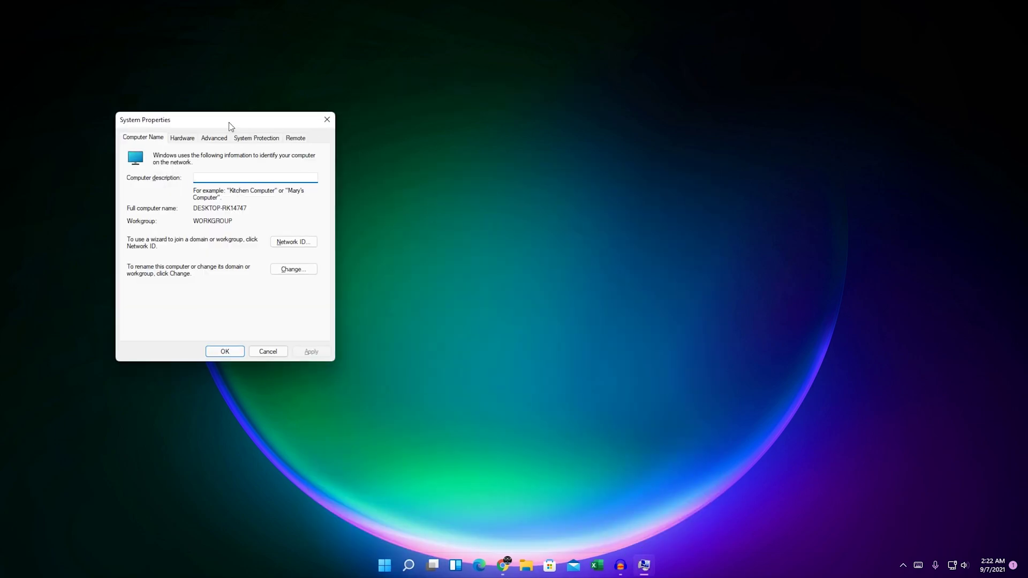
left_click_drag(230, 127, 559, 146)
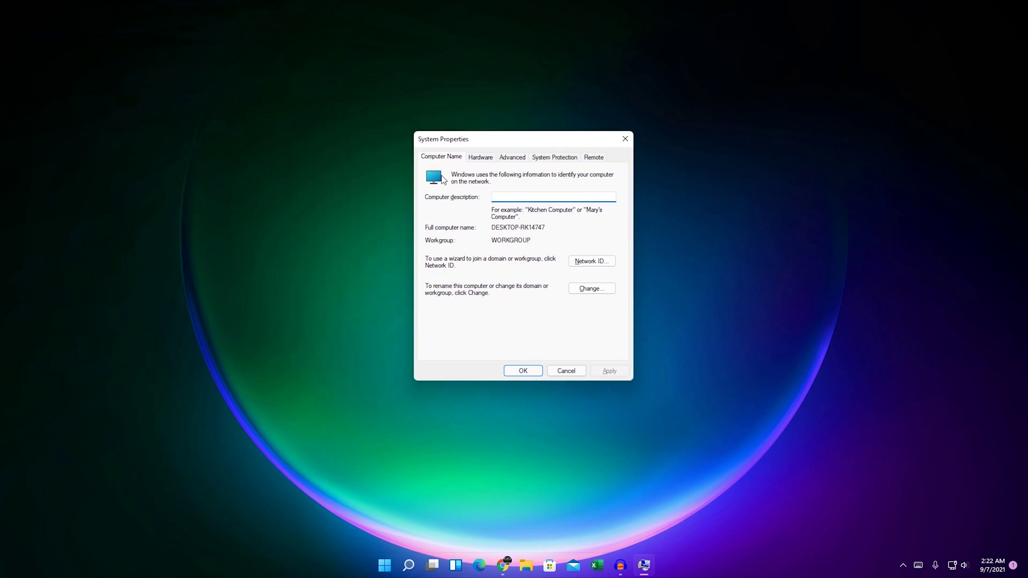
left_click(517, 156)
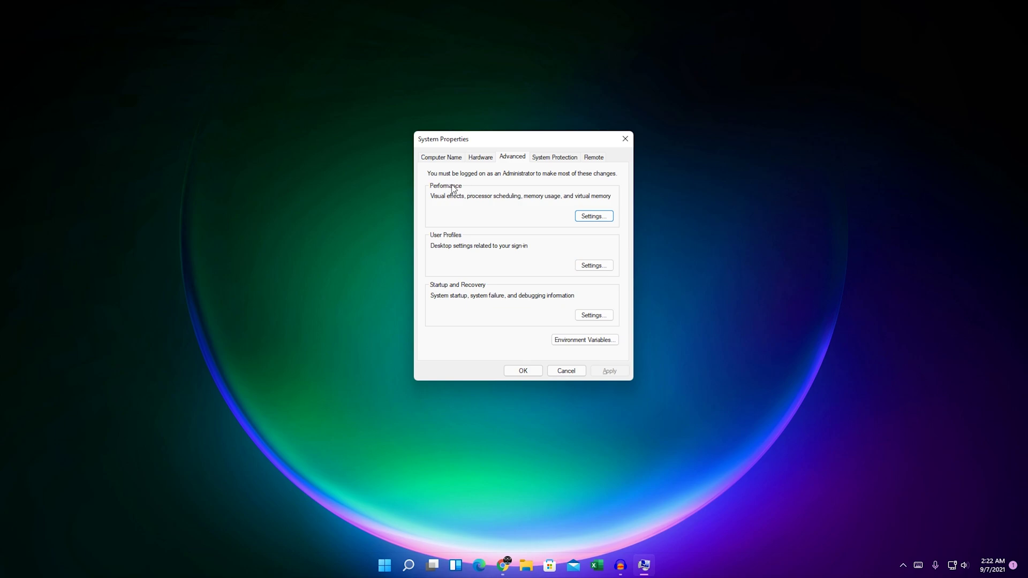
Set Visual Effects to Custom with control, window and taskbar animations and shadows off, and apply.
left_click(591, 217)
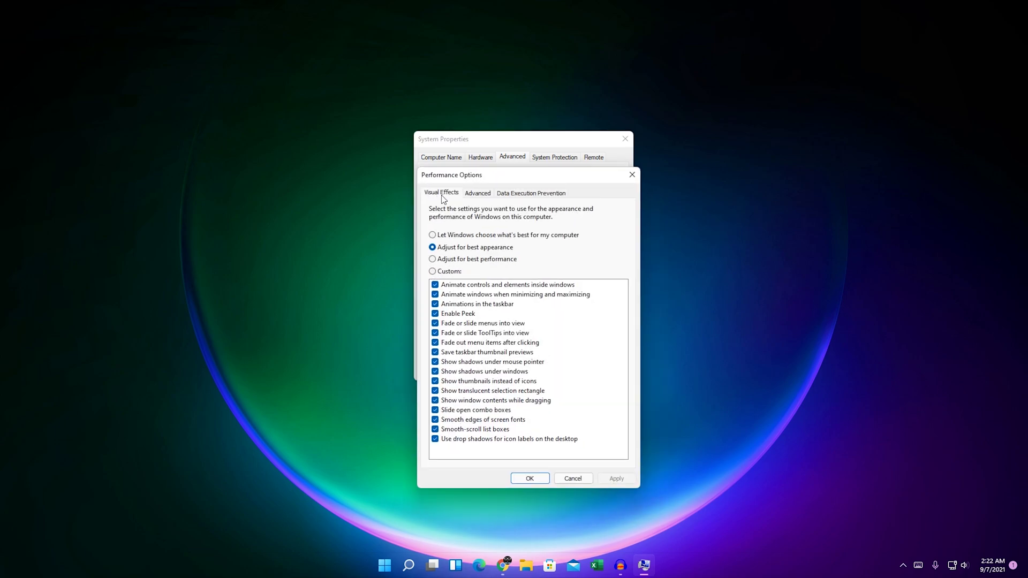
left_click(448, 273)
left_click(434, 286)
left_click(434, 295)
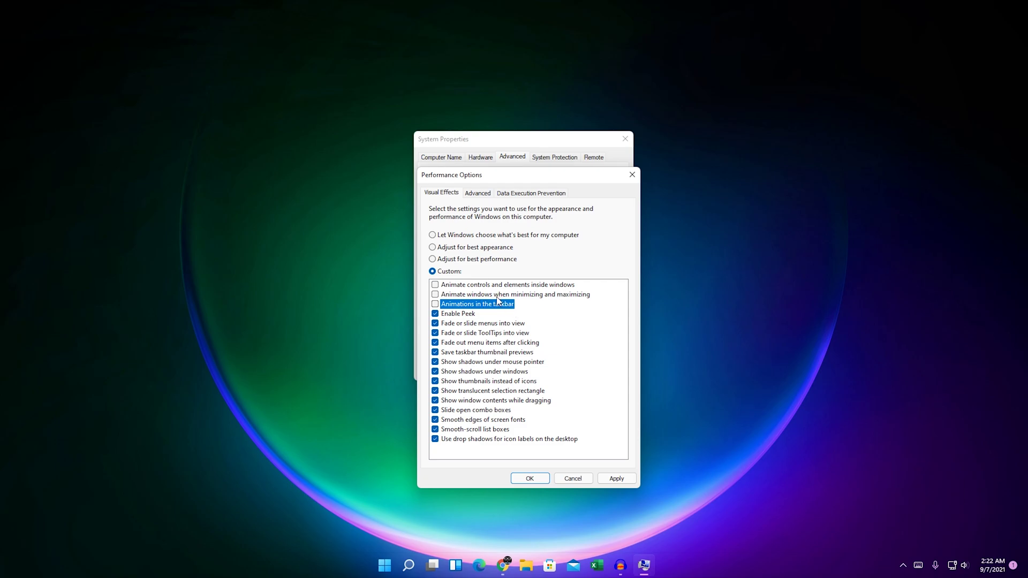
left_click(435, 372)
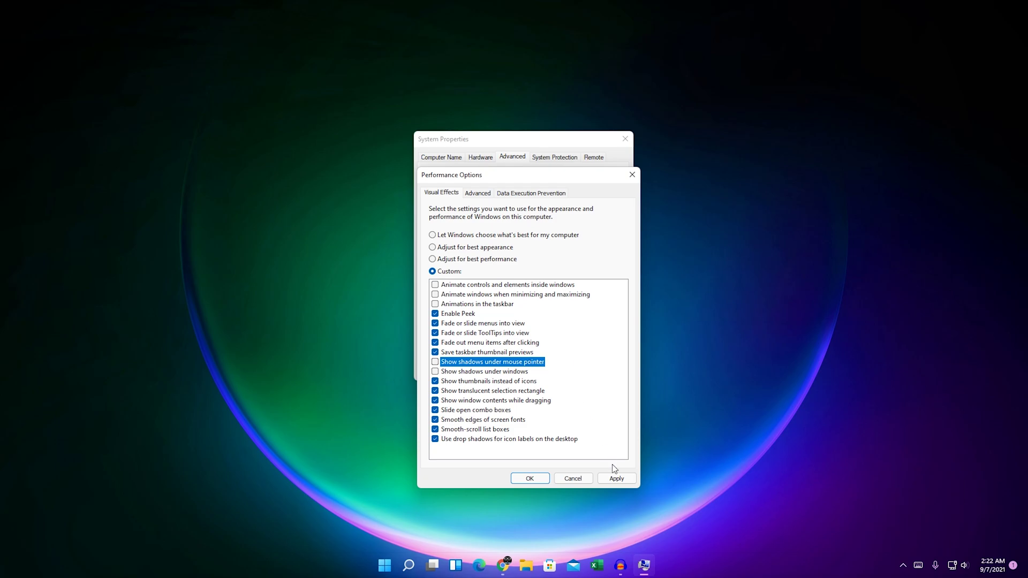
left_click(616, 479)
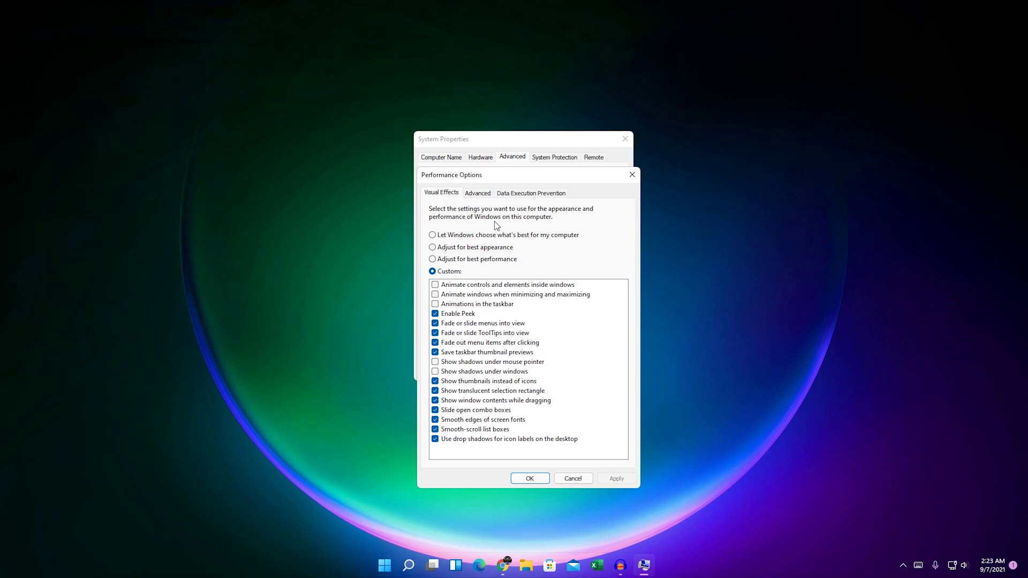
Open Virtual Memory from the Advanced tab and turn off automatic paging file management.
left_click(483, 196)
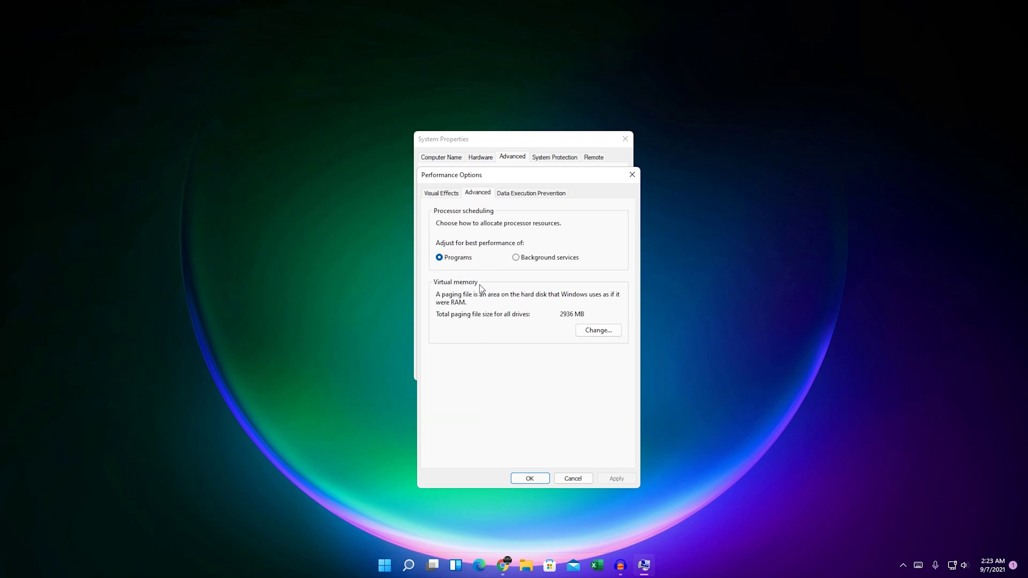
left_click(598, 337)
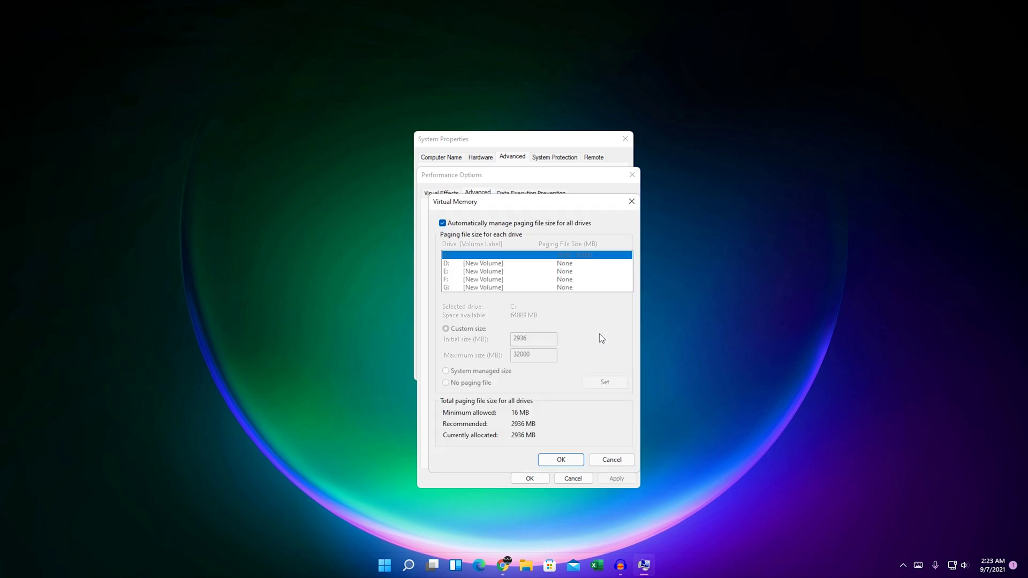
left_click(448, 225)
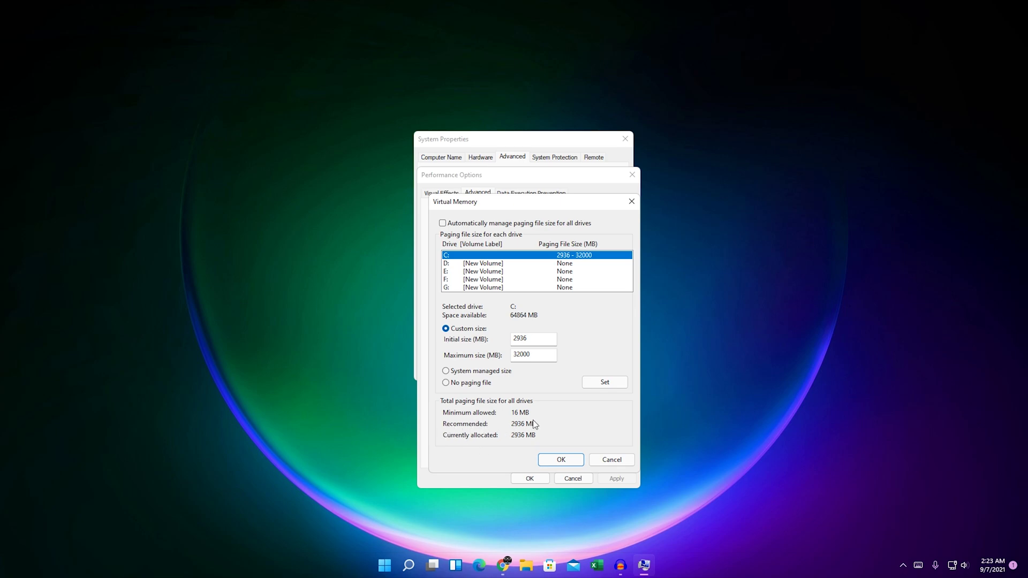
Enter a C: paging file size of 2936 MB initial and 32000 MB maximum.
key("Tab")
key("Tab")
left_click(541, 358)
left_click_drag(534, 360, 498, 359)
type("3")
key("ctrl+a")
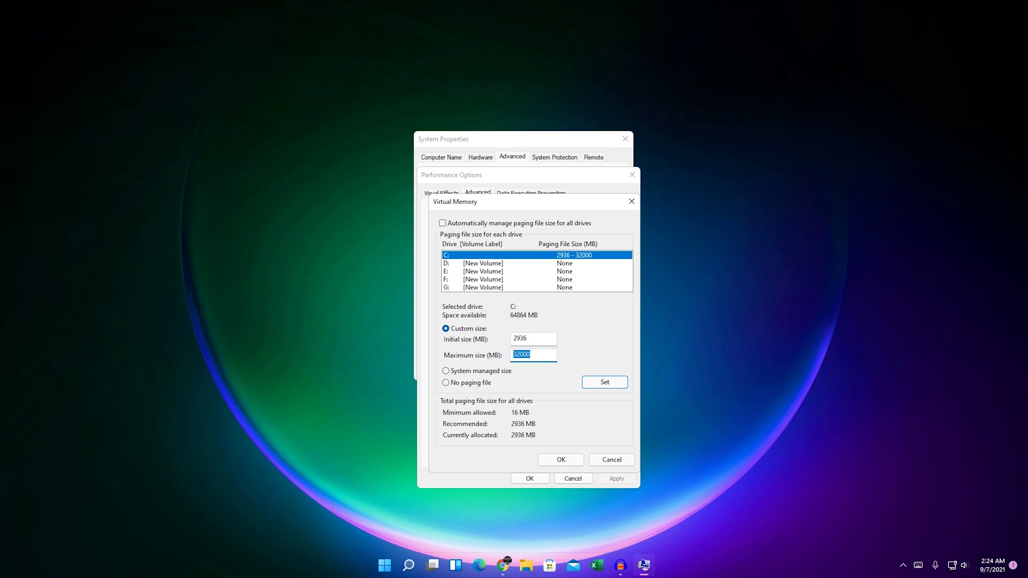
type("16")
key("ctrl+a")
type("80")
key("ctrl+a")
type("4")
key("ctrl+a")
type("32")
Set the custom size on C: and confirm Virtual Memory, Performance Options and System Properties.
left_click(617, 386)
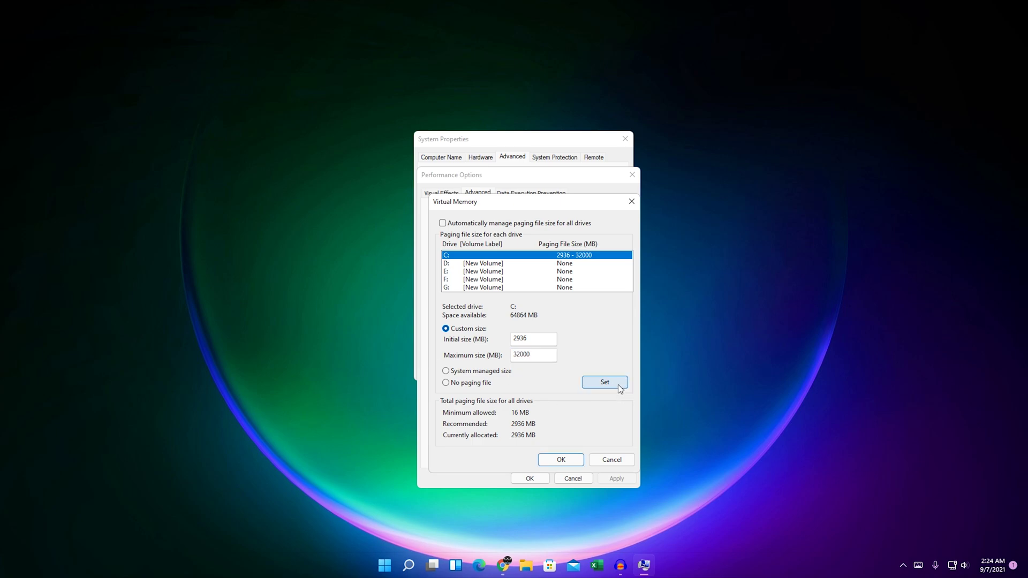
left_click(565, 459)
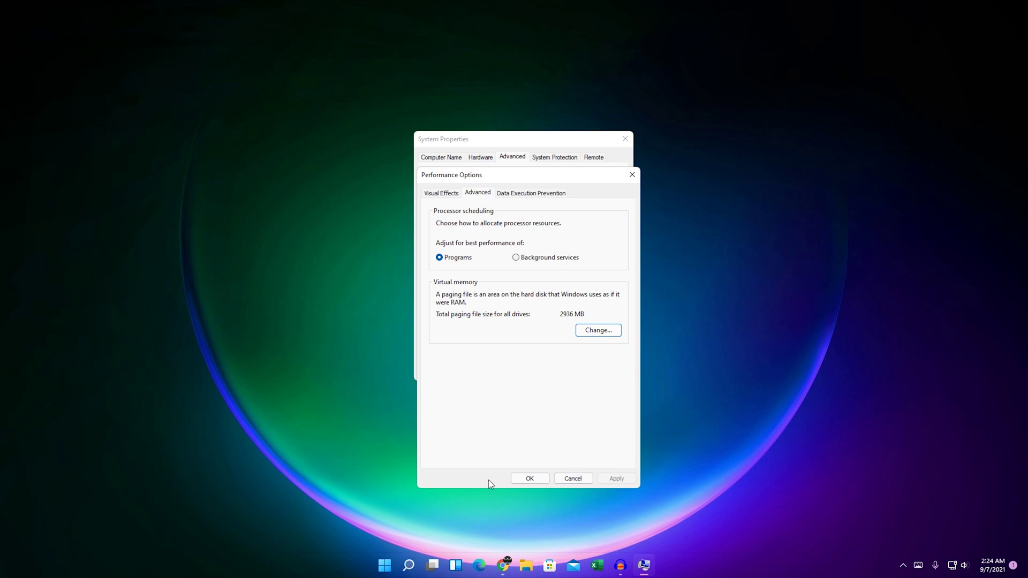
left_click(532, 479)
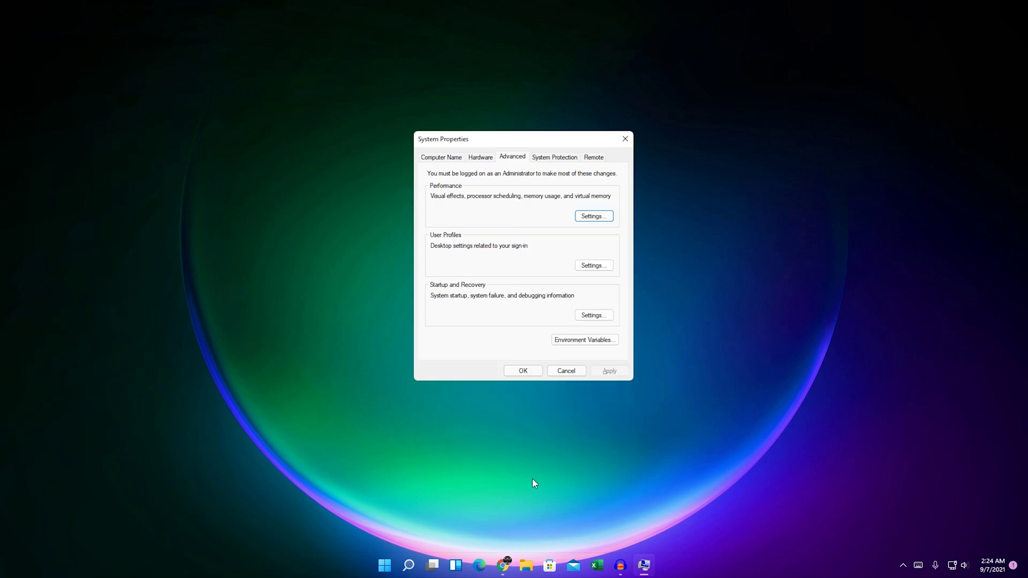
left_click(523, 370)
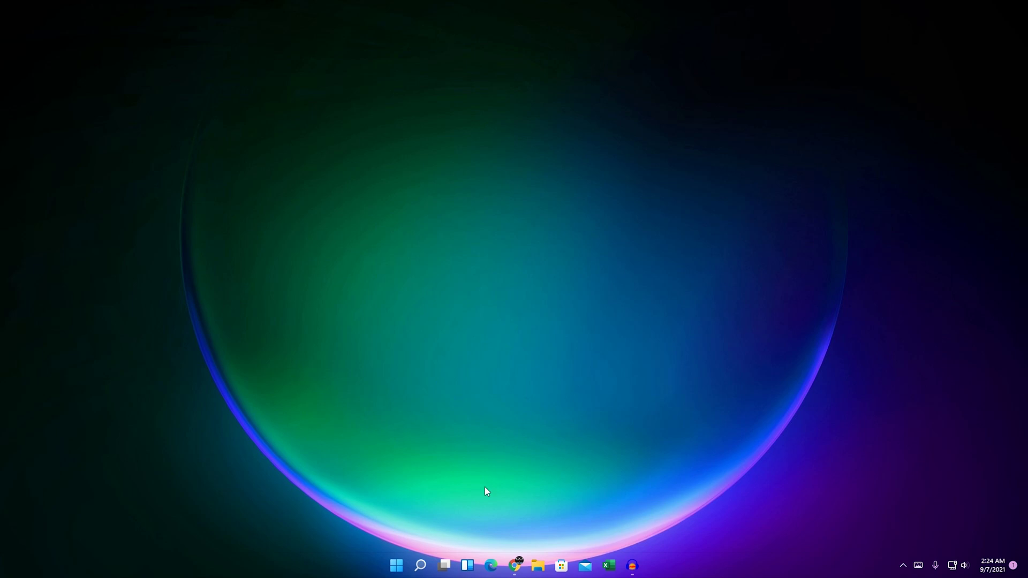
Open Windows Search to look up 'choose a power plan'.
left_click(422, 566)
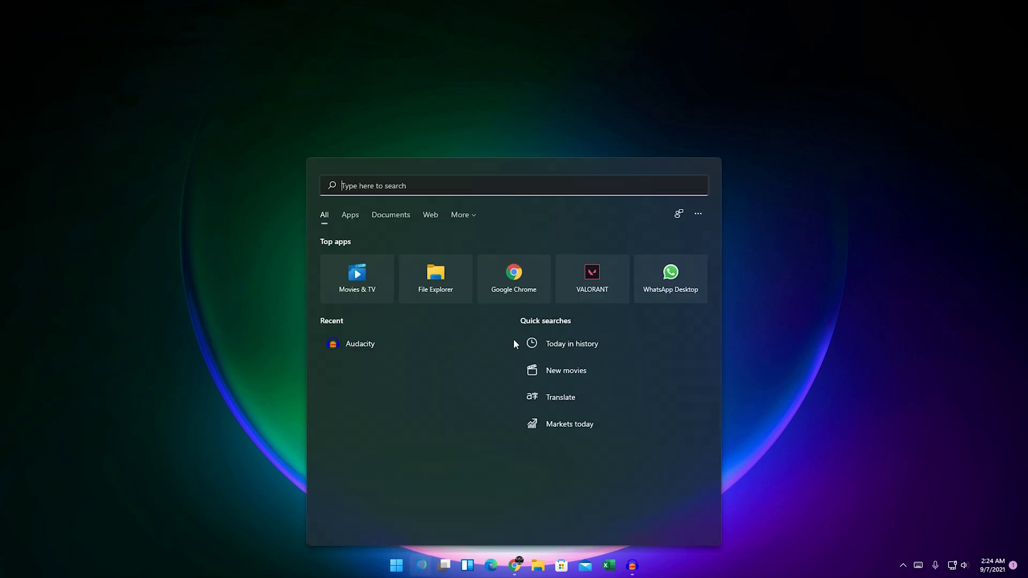
type("chos")
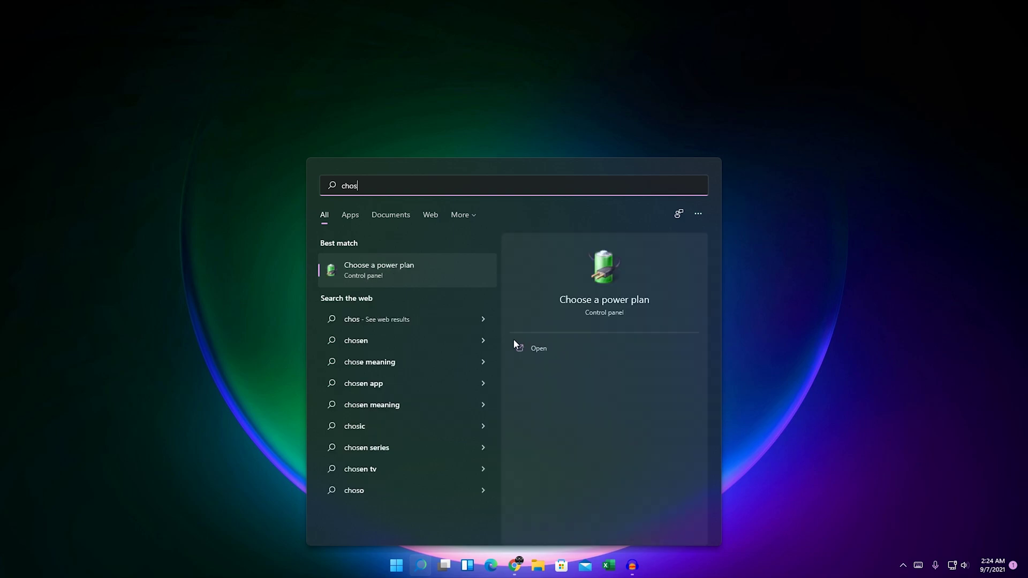
key("BackSpace")
type("ose a p")
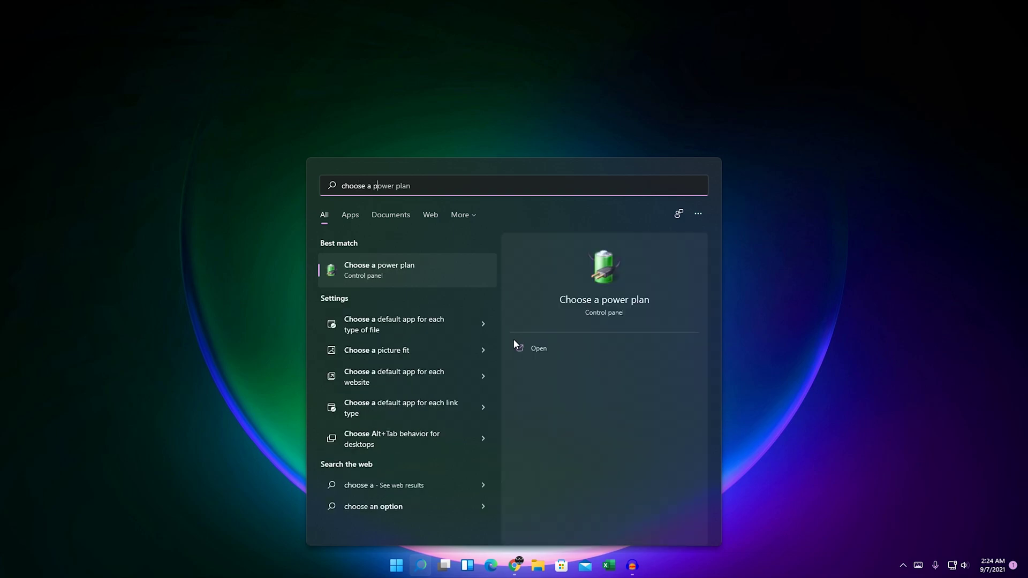
type("ower plan")
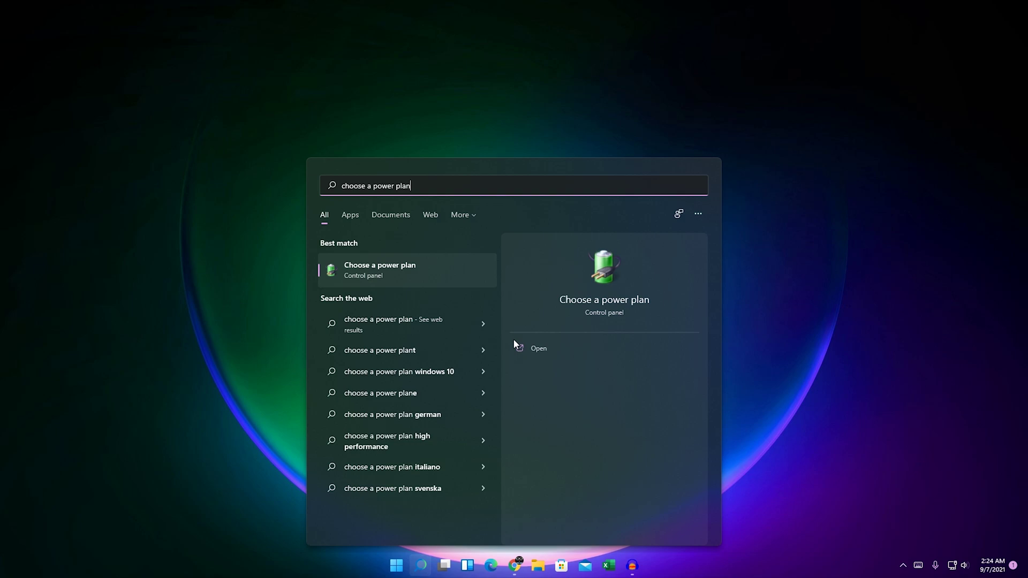
Select the High performance power plan and open its plan settings.
left_click(428, 270)
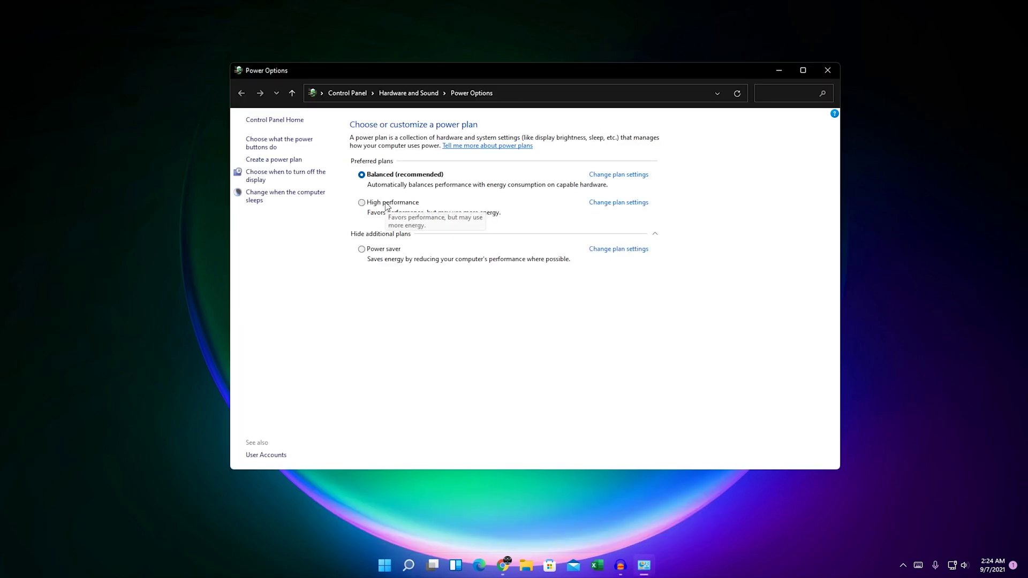
left_click(387, 204)
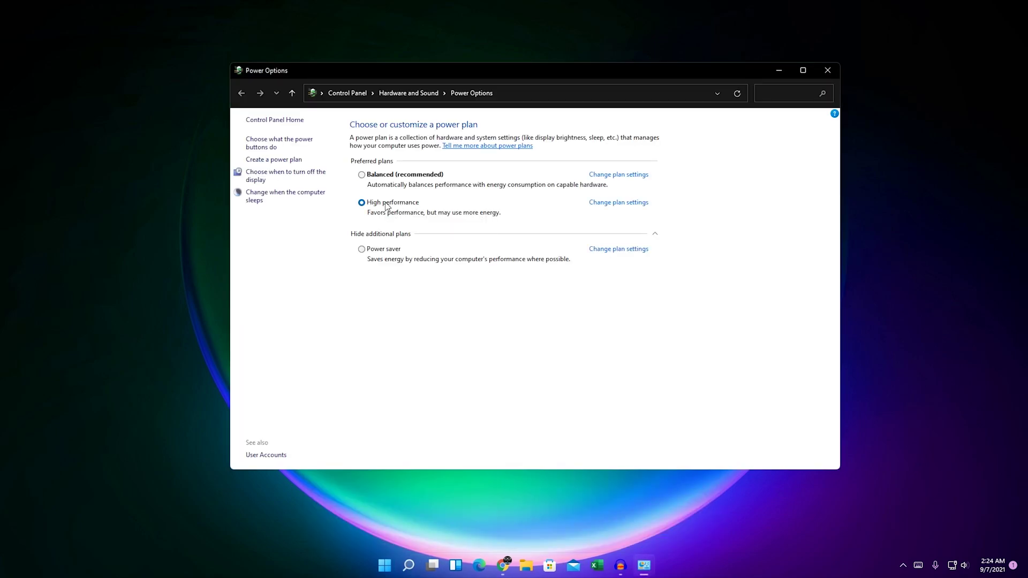
left_click(643, 207)
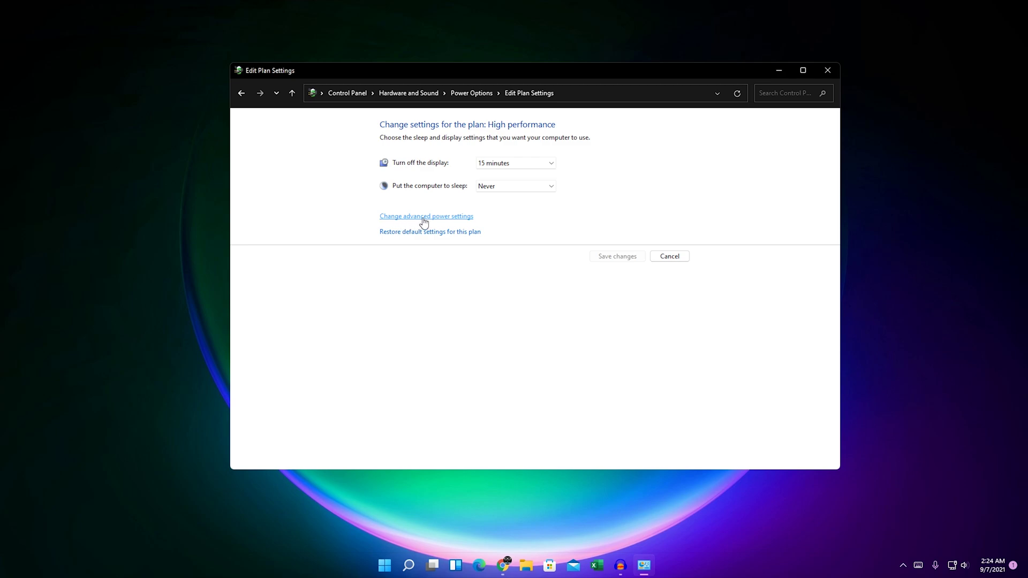
Change High performance's Maximum processor state from 50 to 100% in advanced power settings and apply.
left_click(424, 217)
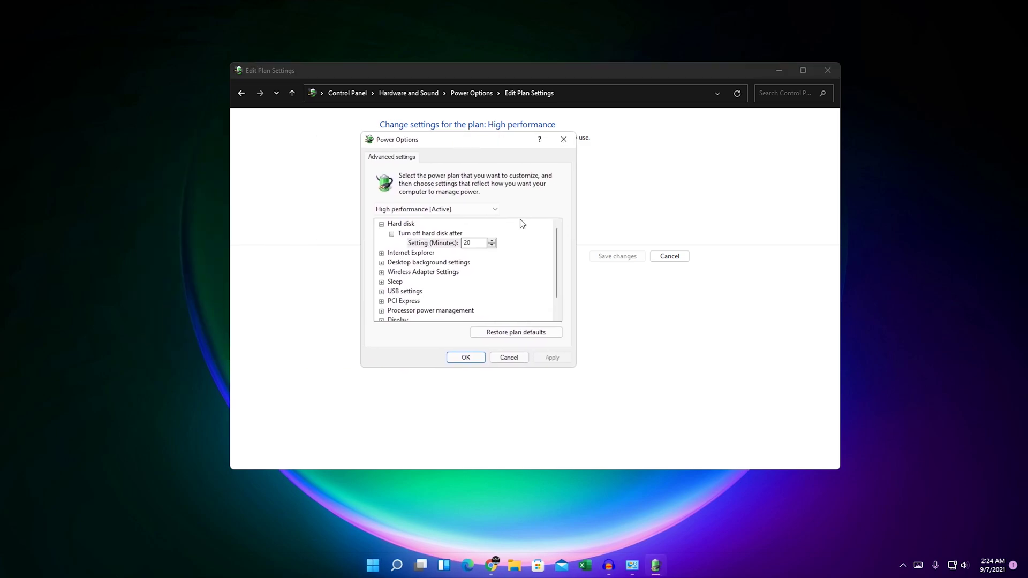
scroll(553, 253, "down", 1)
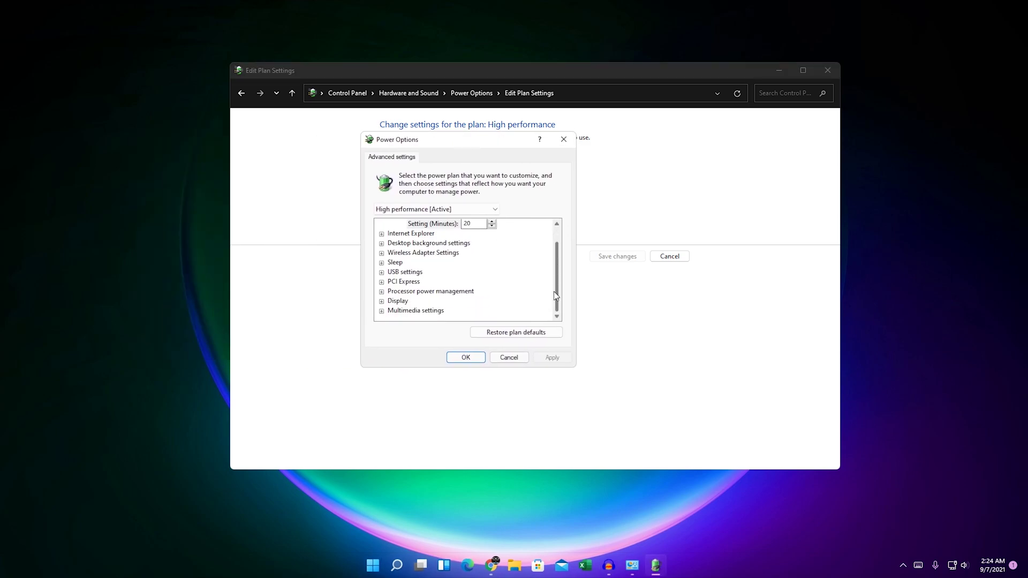
left_click(381, 292)
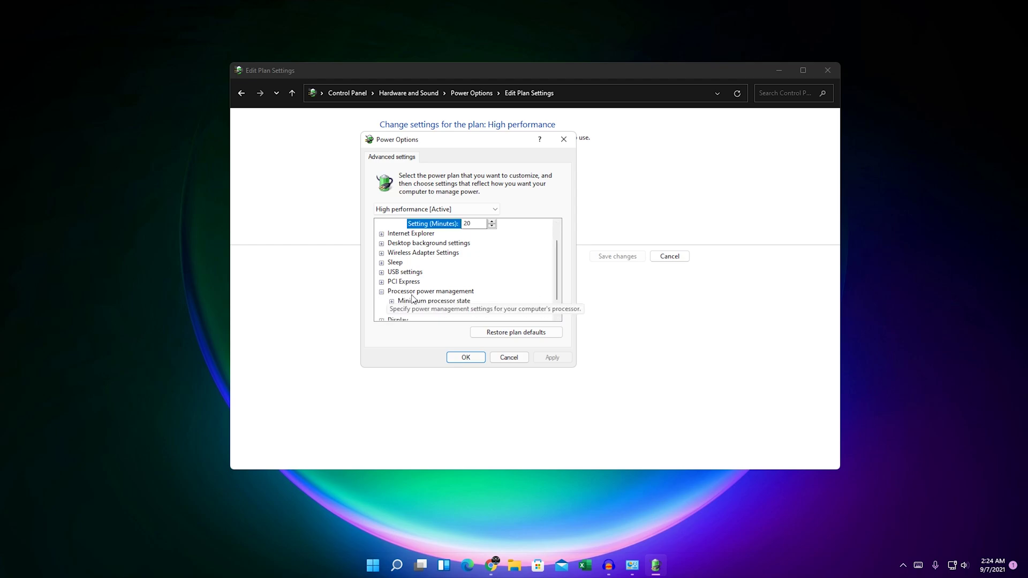
left_click(429, 212)
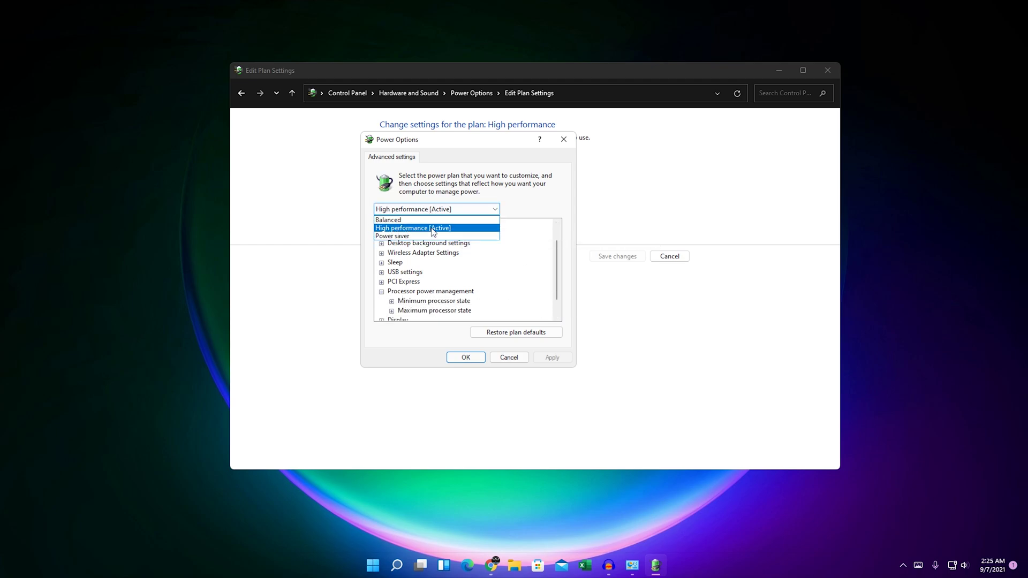
left_click(432, 228)
scroll(522, 298, "down", 2)
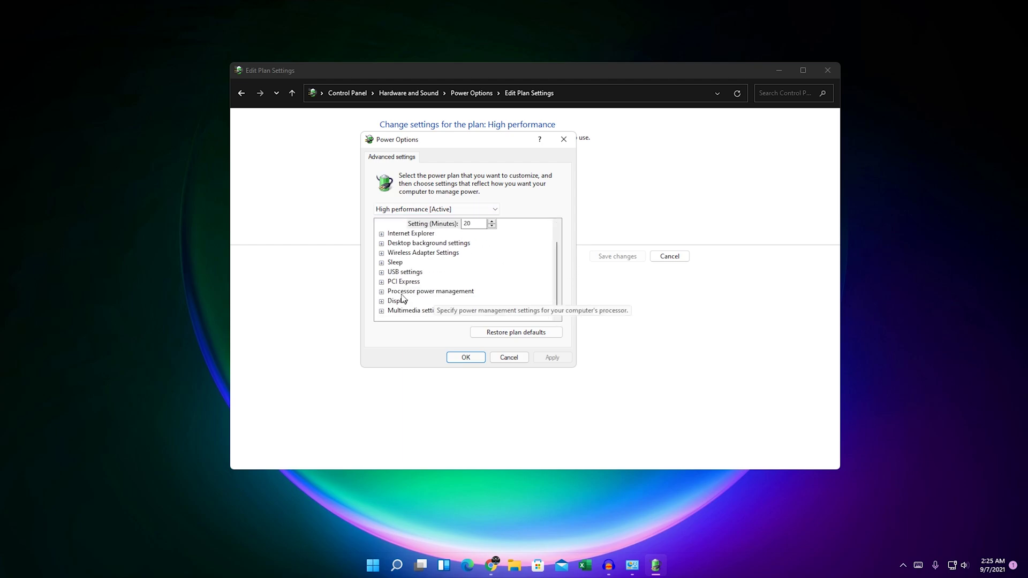
left_click(380, 291)
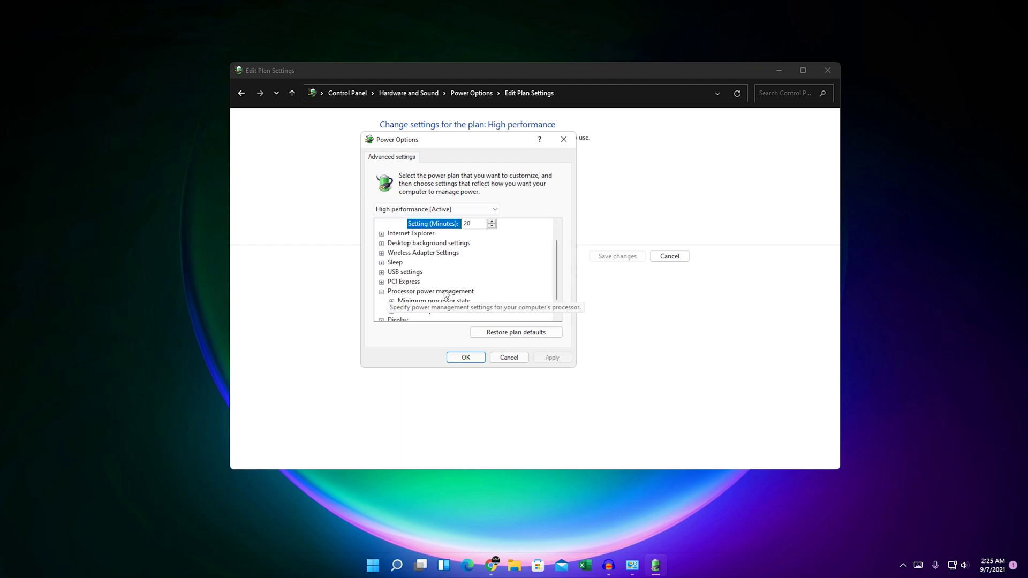
scroll(442, 289, "down", 1)
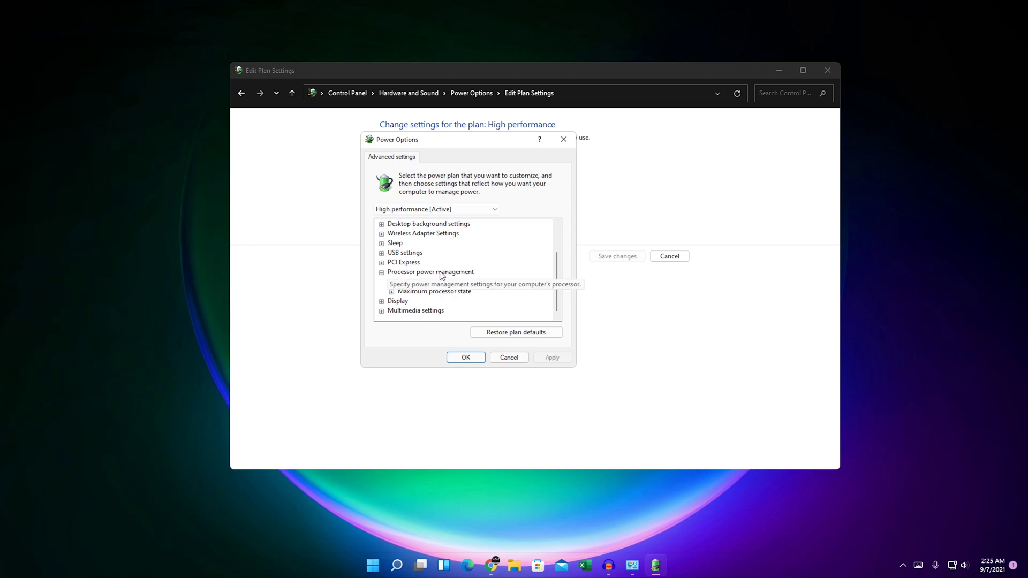
left_click(391, 292)
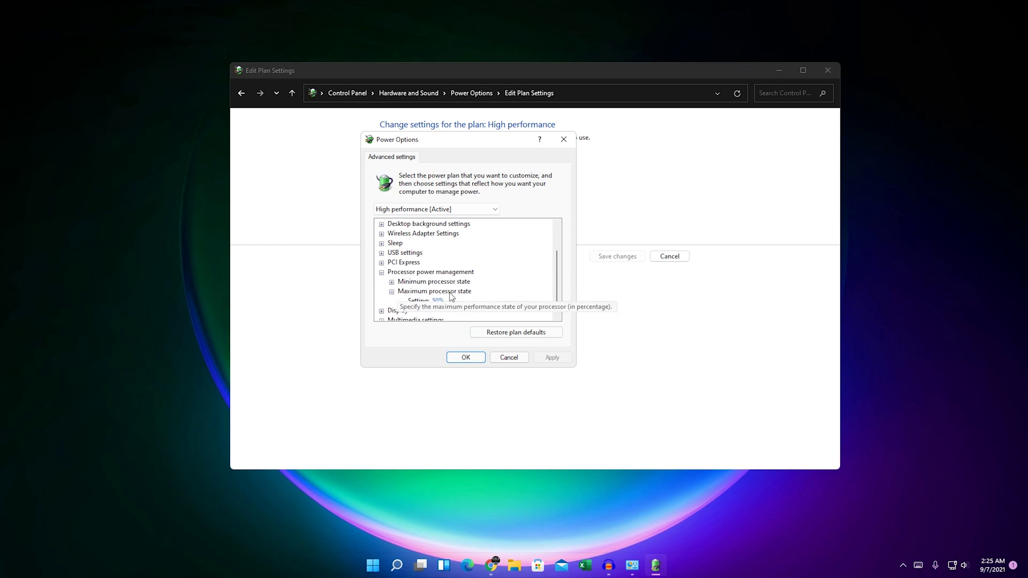
left_click(437, 300)
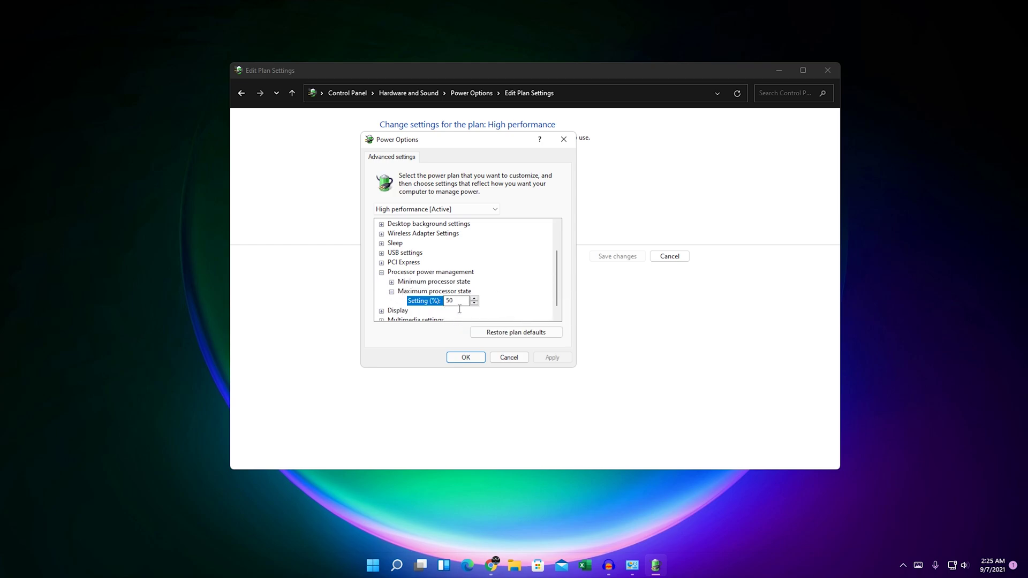
double_click(460, 309)
type("100")
left_click(552, 357)
left_click(465, 357)
Close Edit Plan Settings, search for msconfig, and launch System Configuration.
left_click(829, 70)
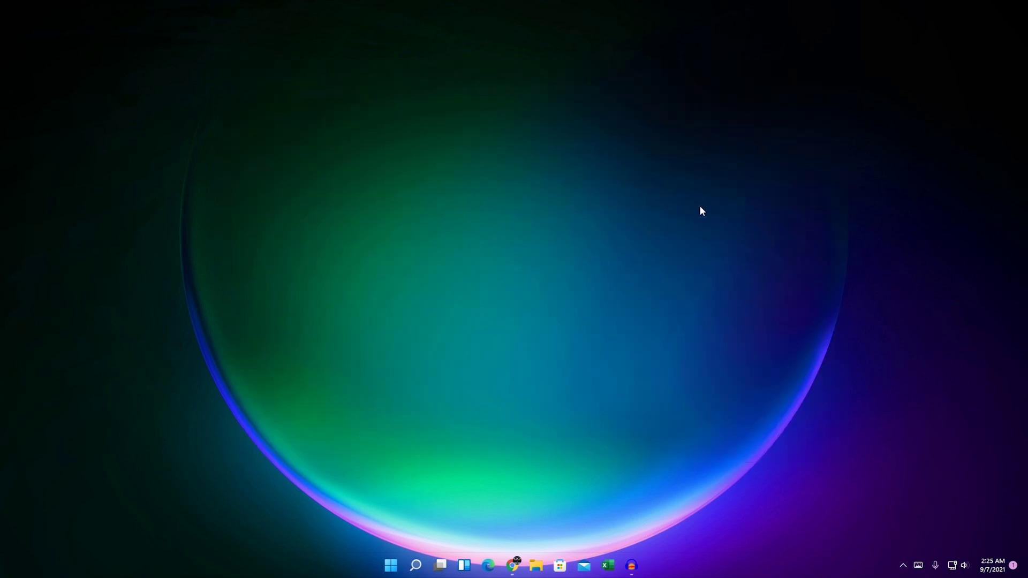
left_click(426, 569)
type("mscofn")
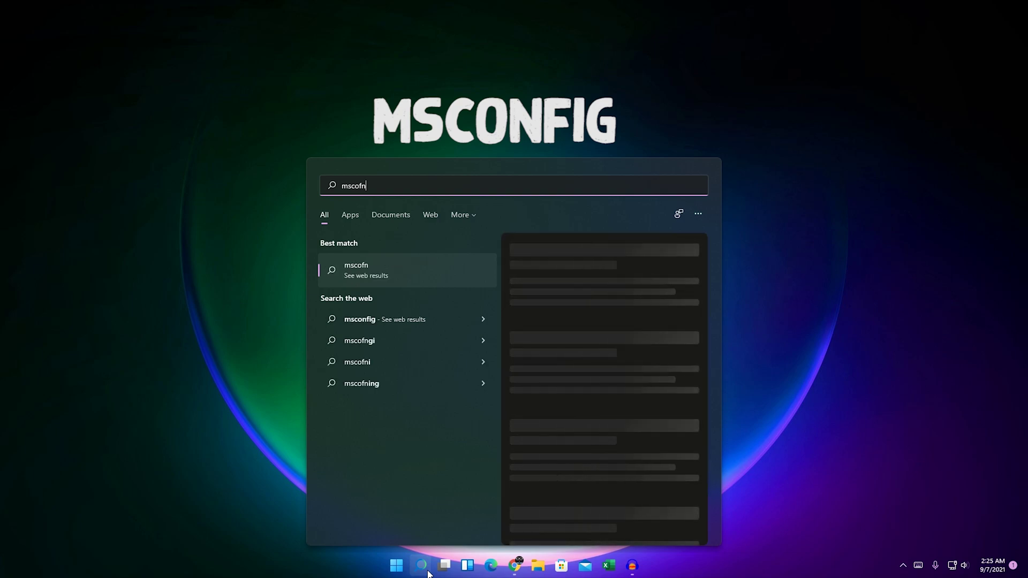
key("BackSpace")
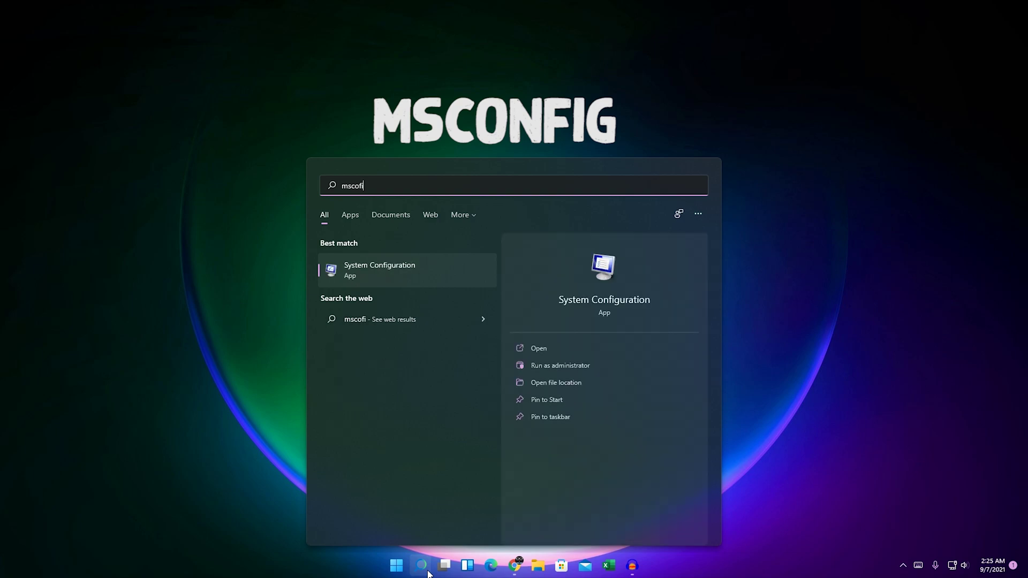
key("BackSpace")
type("nfig")
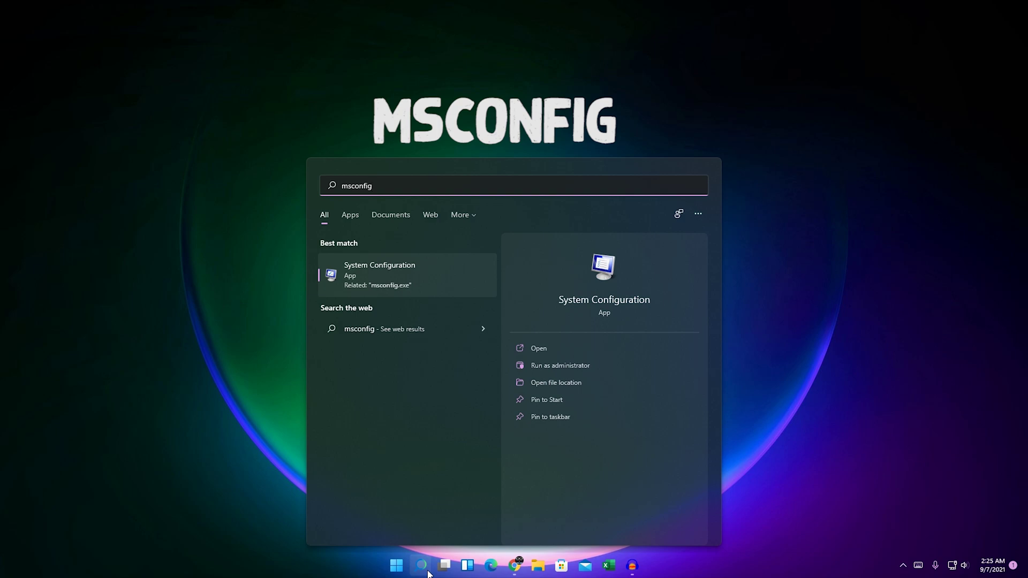
left_click(397, 272)
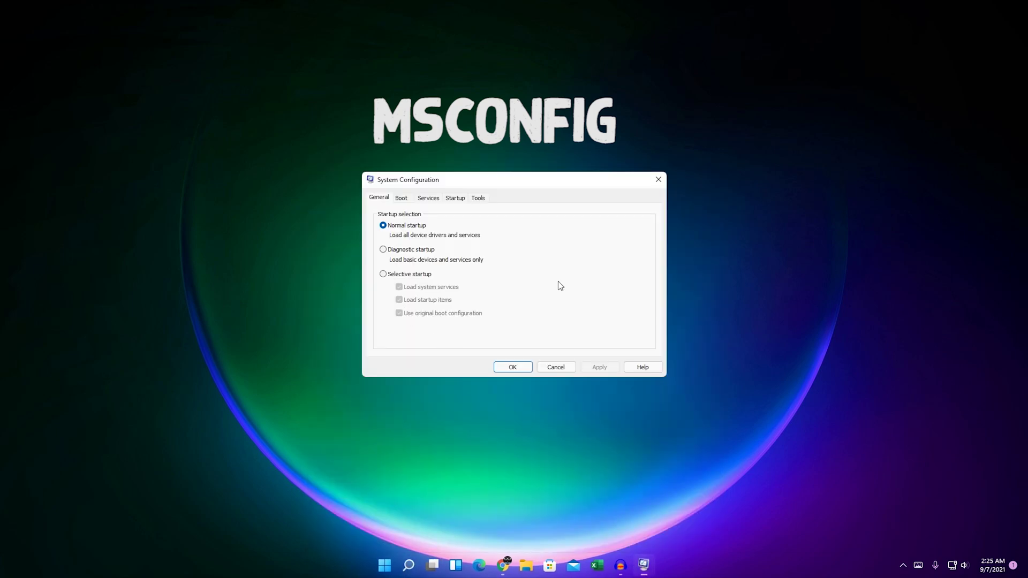
Limit boot to 6 processors in the Boot tab's advanced options.
left_click_drag(442, 177, 499, 182)
left_click(458, 203)
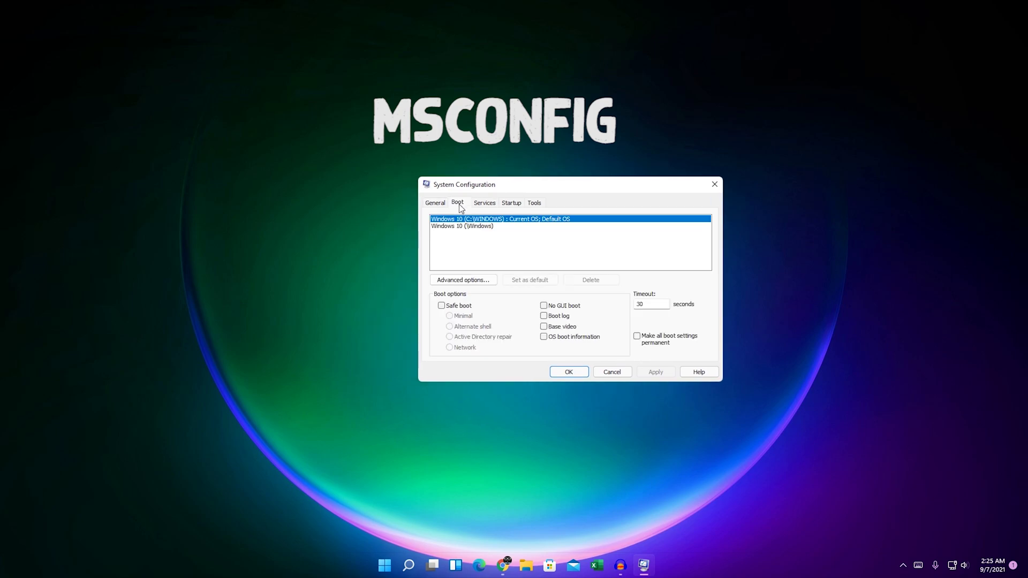
left_click(472, 284)
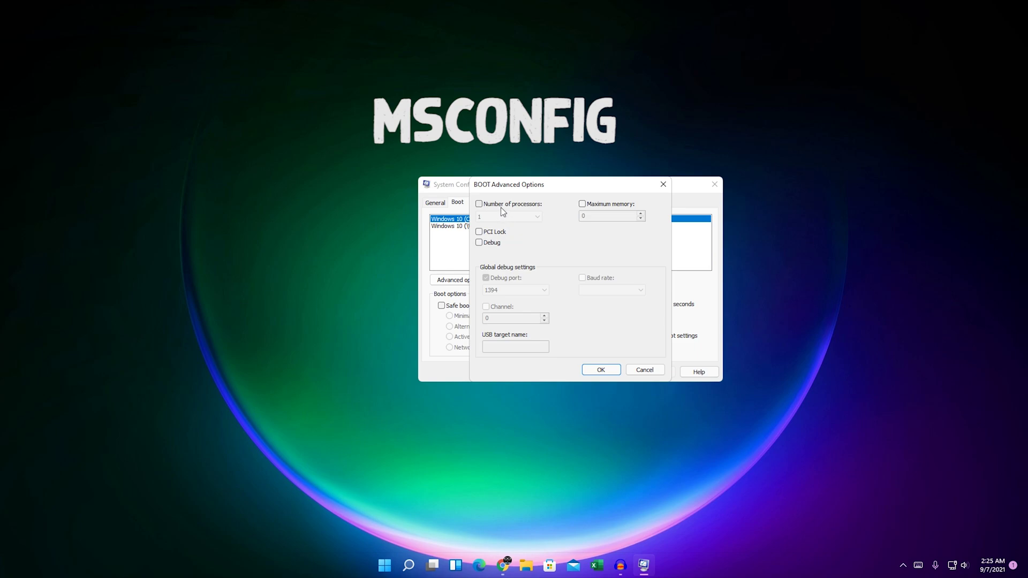
left_click(479, 205)
left_click(536, 217)
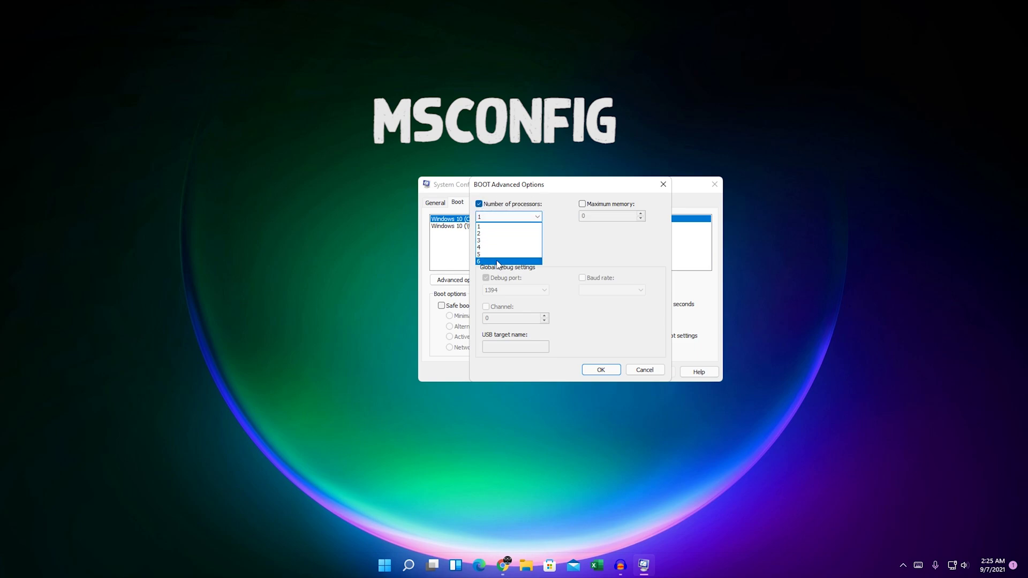
left_click(519, 262)
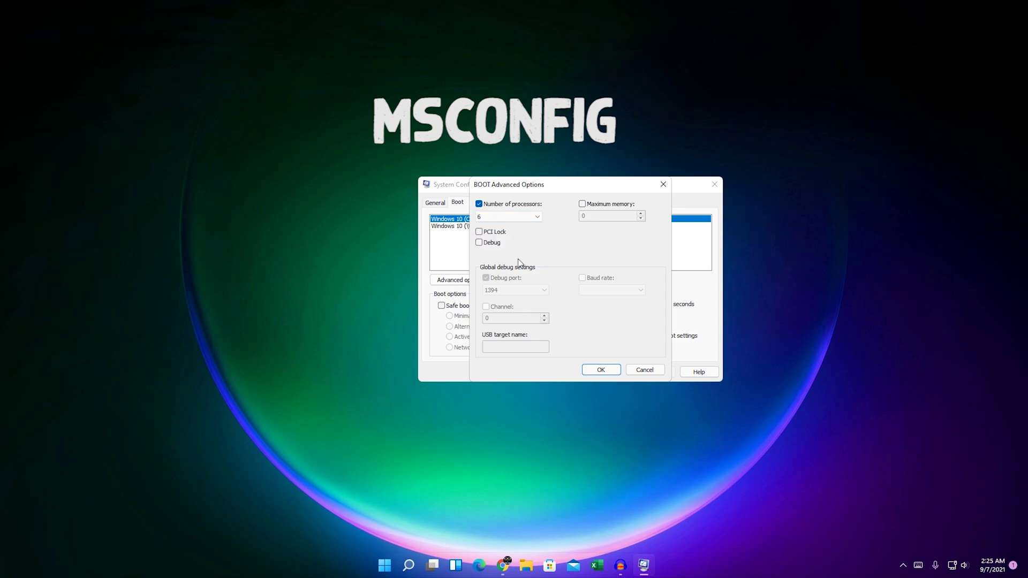
Set maximum memory to 16384, confirm and apply, then dismiss the Secure Boot warning.
left_click(620, 206)
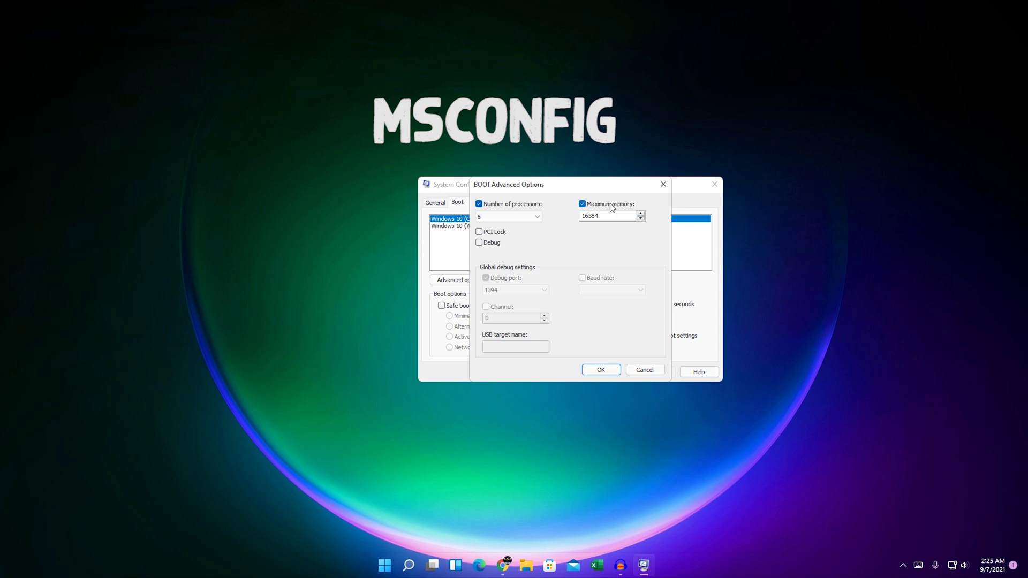
double_click(609, 217)
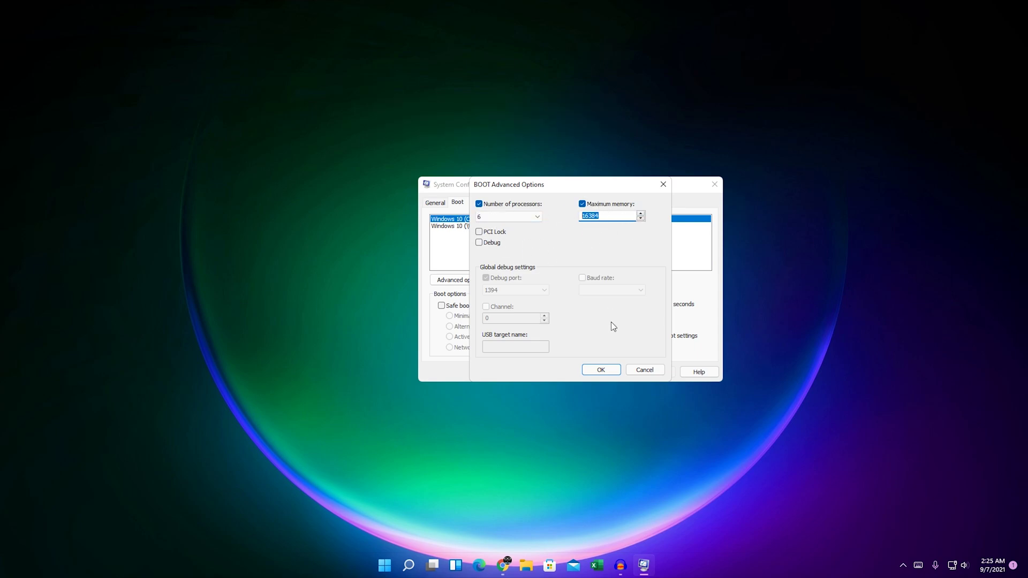
left_click(603, 369)
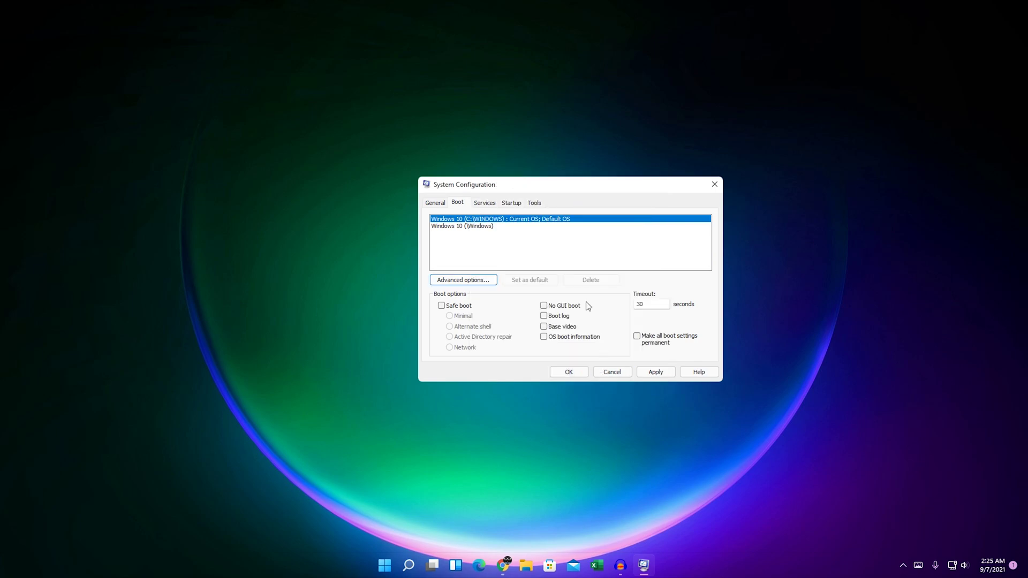
left_click(666, 374)
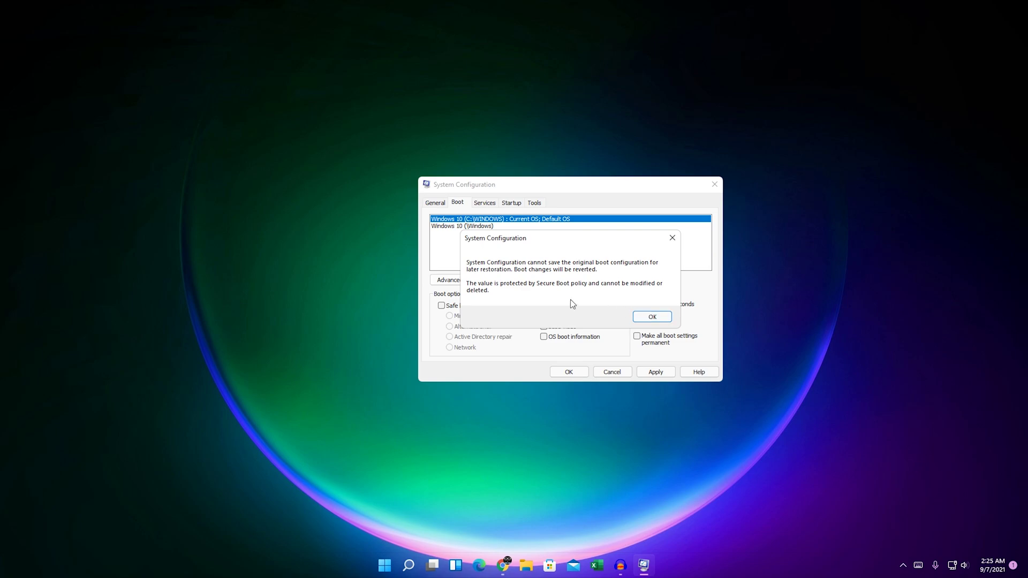
left_click(649, 319)
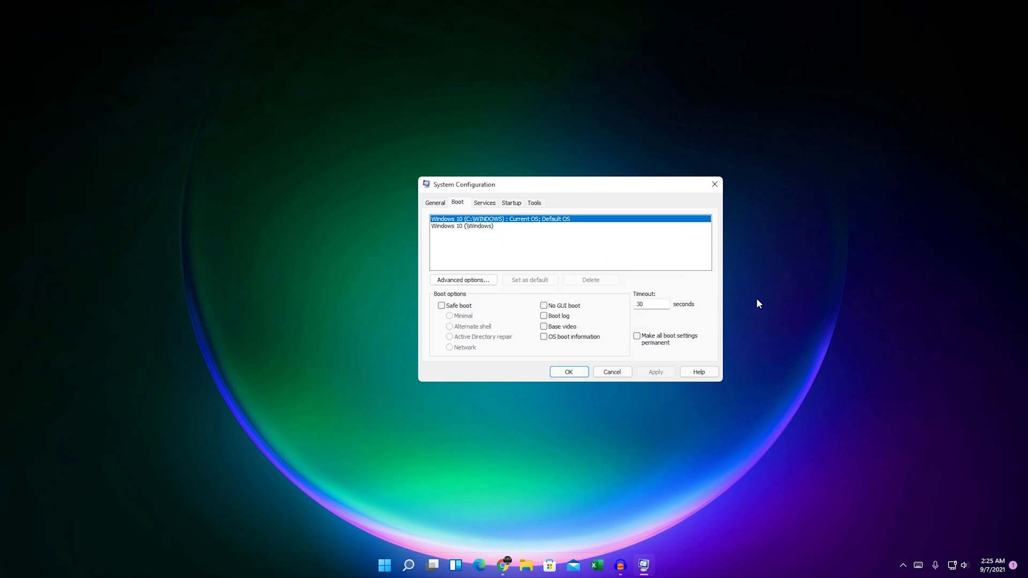
Go to the Startup tab in System Configuration and open Task Manager's startup app list.
left_click(512, 203)
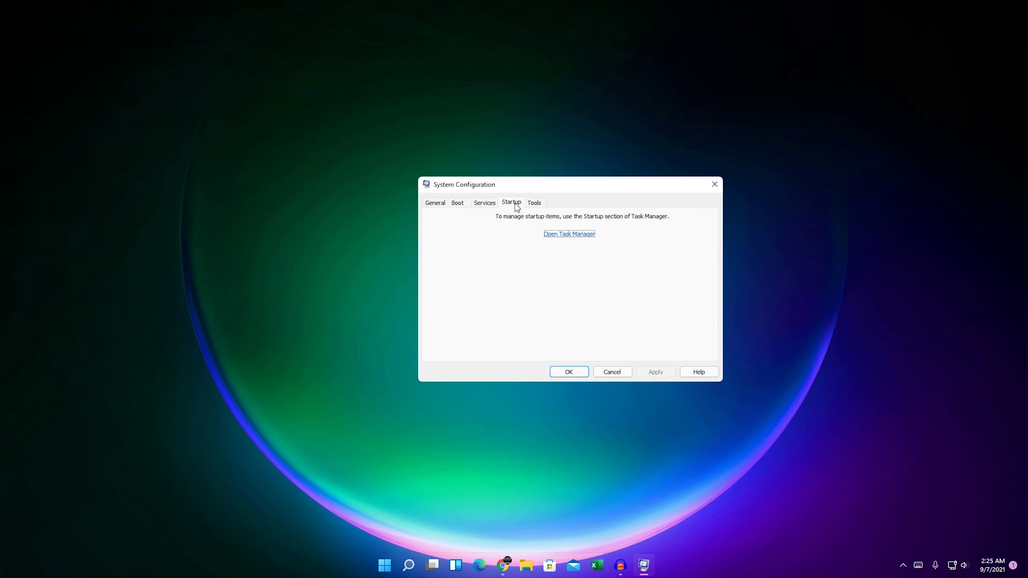
left_click(582, 239)
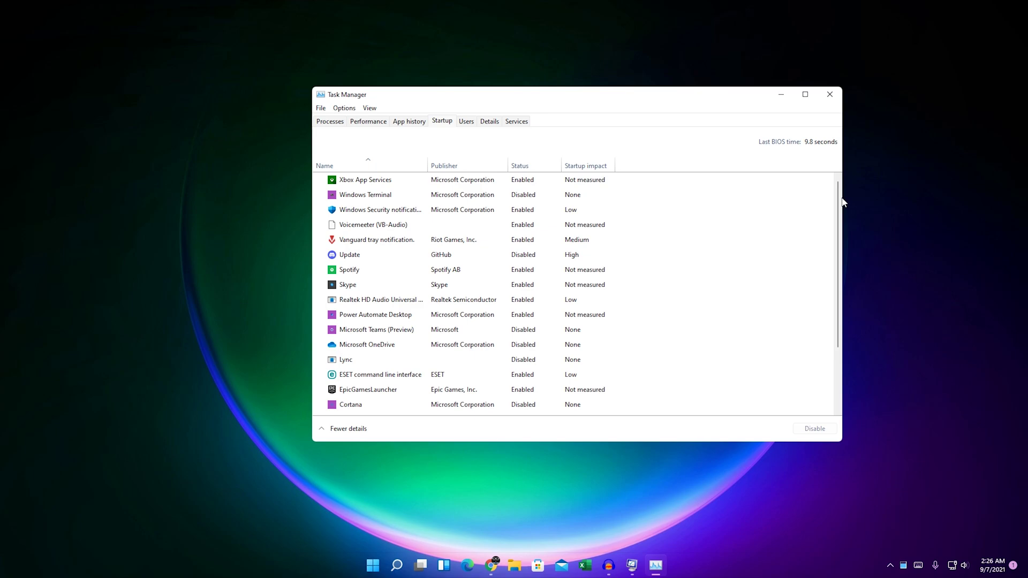
scroll(839, 207, "down", 2)
scroll(835, 210, "up", 2)
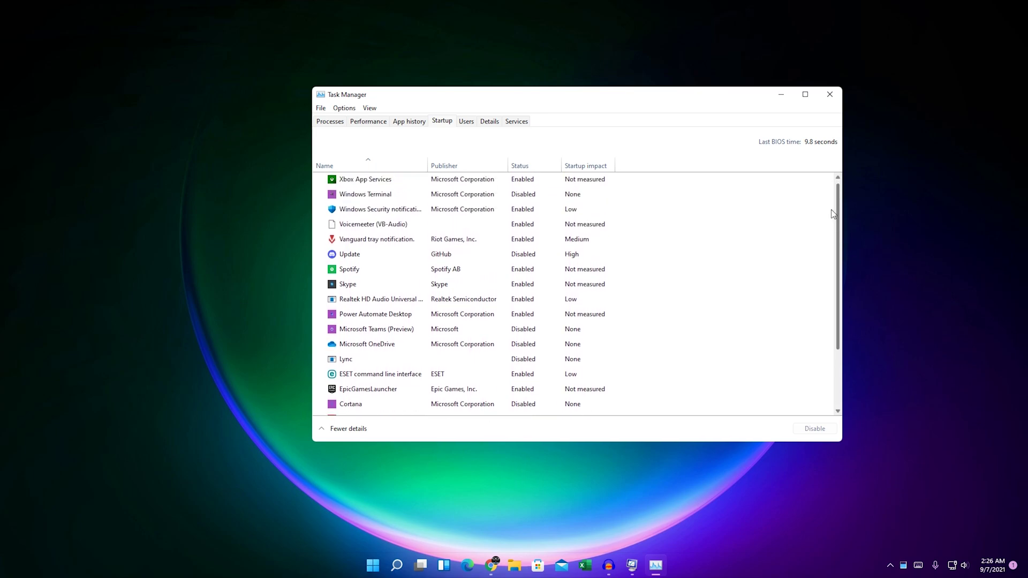
scroll(831, 213, "down", 2)
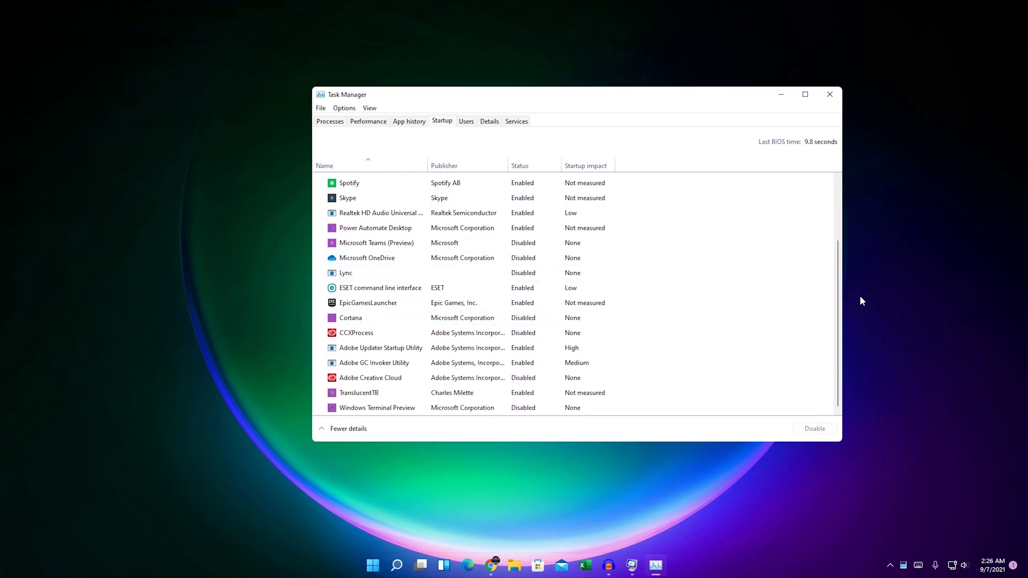
Disable TranslucentTB, Adobe GC Invoker Utility and Adobe Updater Startup Utility at startup.
left_click(508, 394)
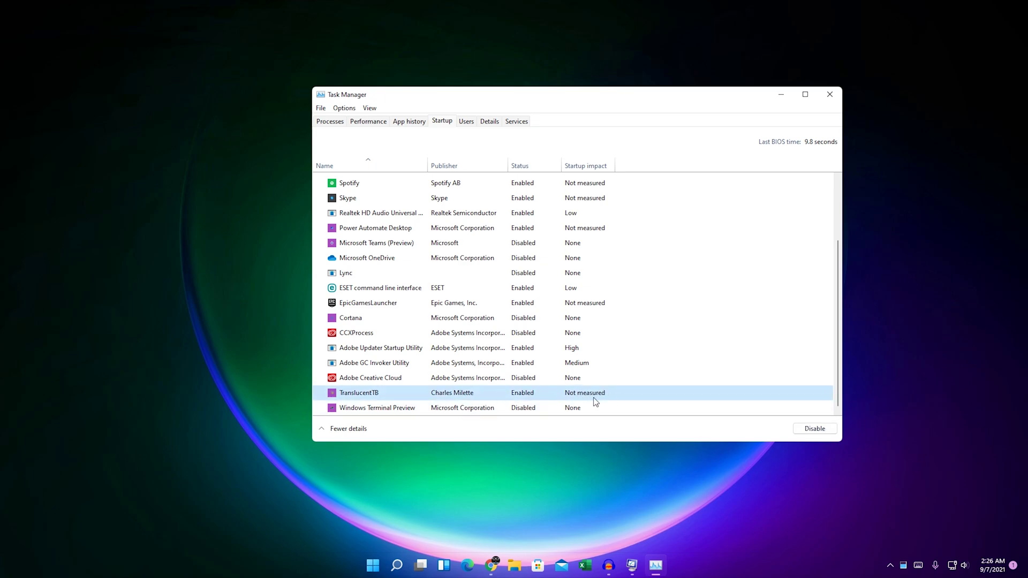
left_click(827, 433)
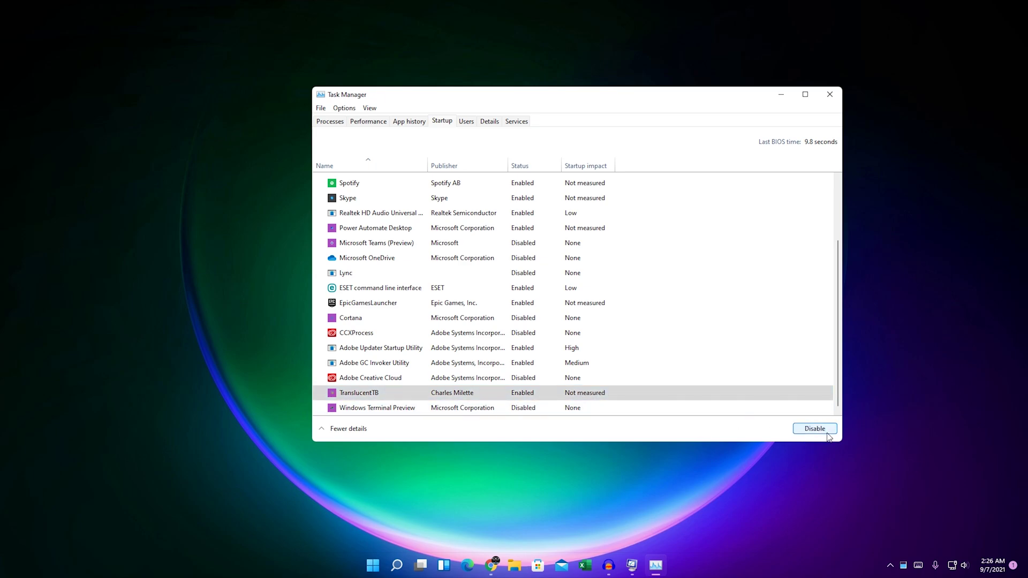
left_click(426, 362)
left_click(795, 427)
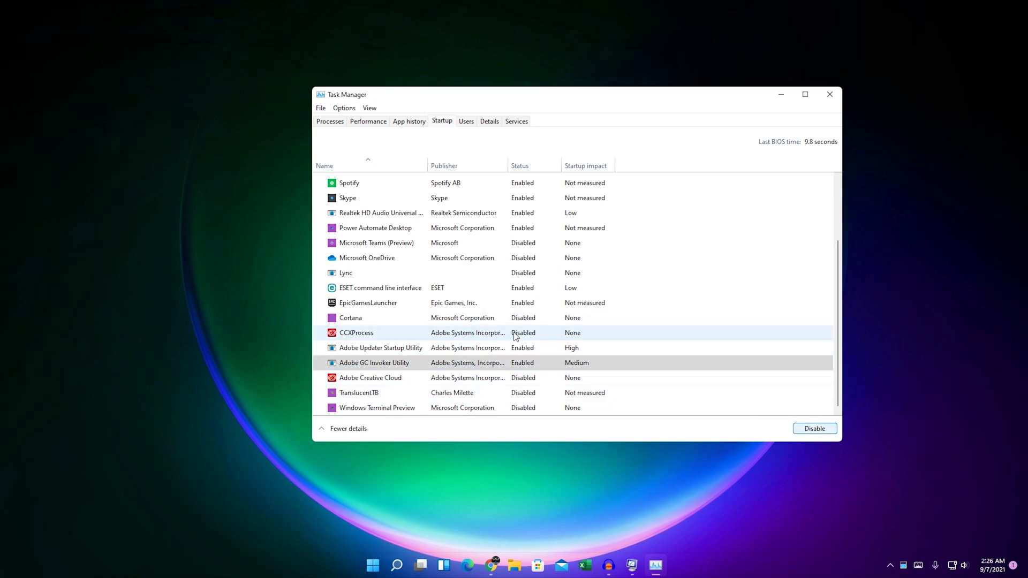
left_click(518, 349)
left_click(814, 428)
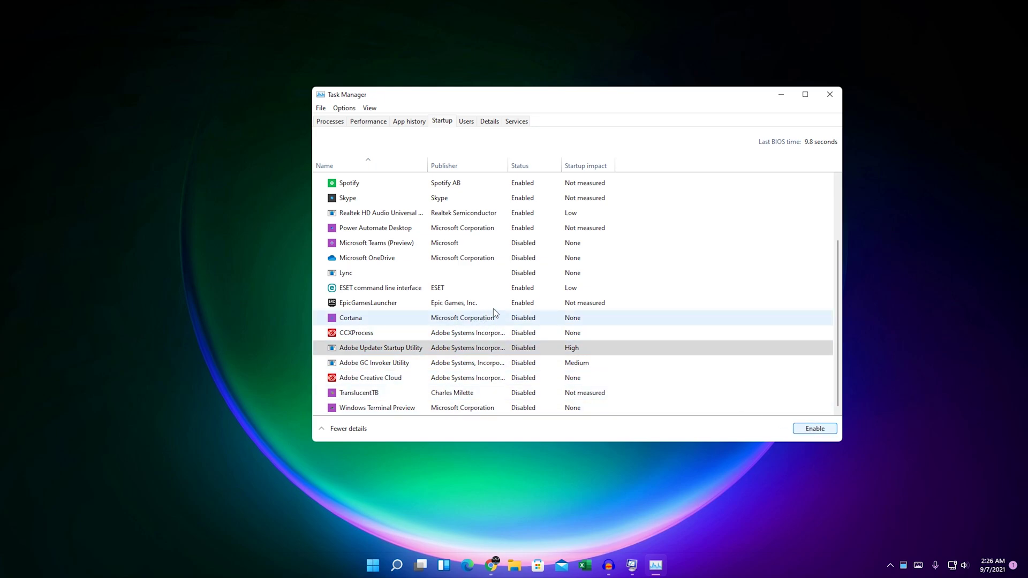
Disable Skype, Spotify and Xbox App Services at startup, then close Task Manager and confirm System Configuration.
left_click(474, 258)
left_click_drag(830, 286, 837, 217)
left_click(474, 285)
left_click(811, 428)
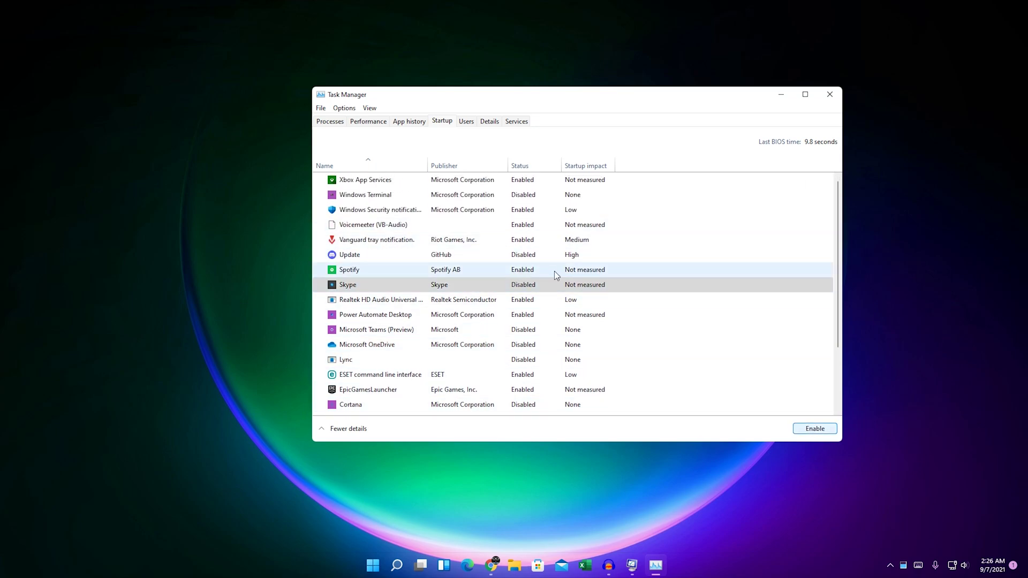
left_click(554, 273)
left_click(818, 429)
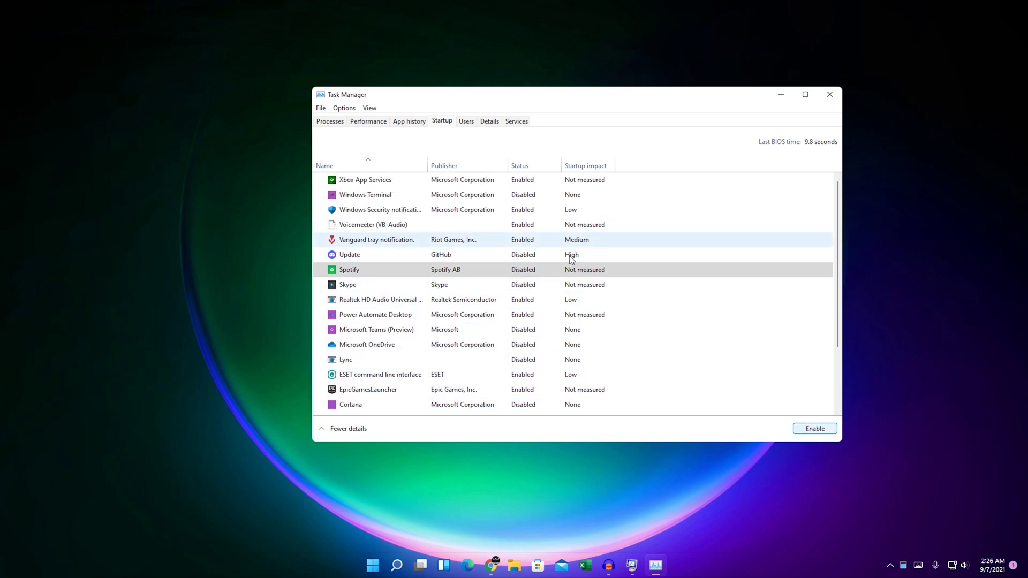
left_click(373, 181)
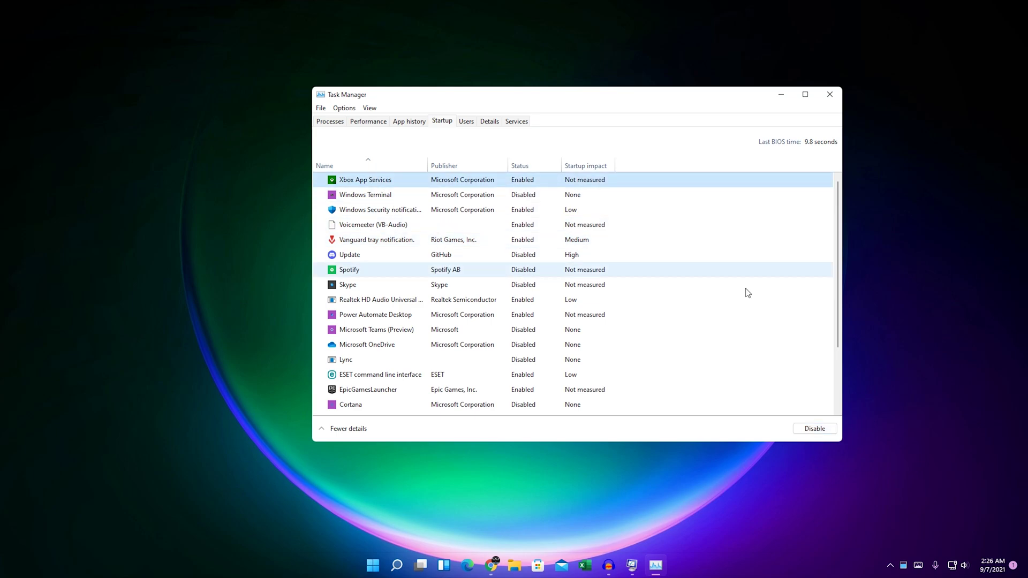
left_click(822, 434)
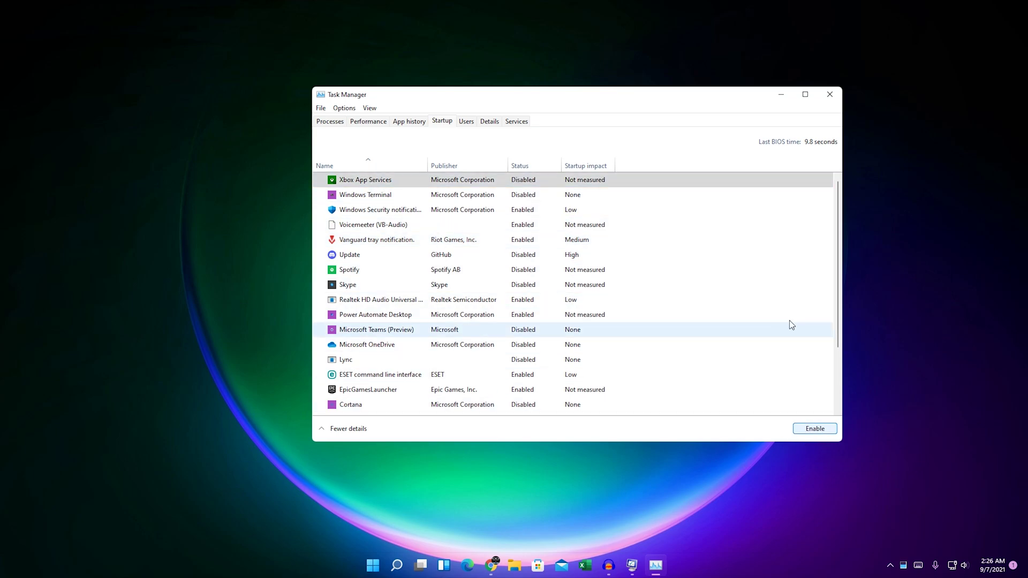
scroll(832, 319, "down", 2)
key("alt+F4")
key("Return")
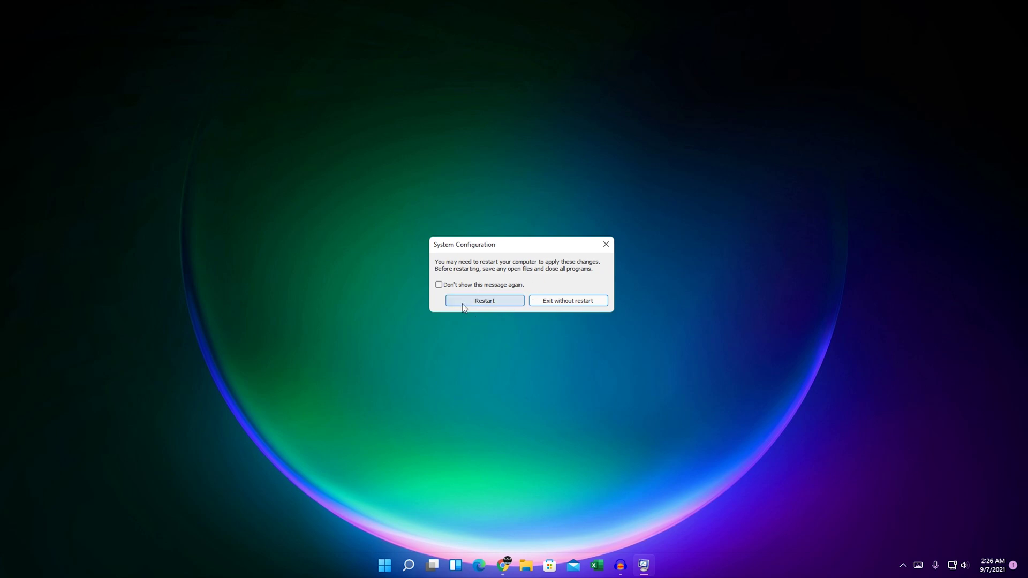
left_click(489, 302)
left_click(492, 304)
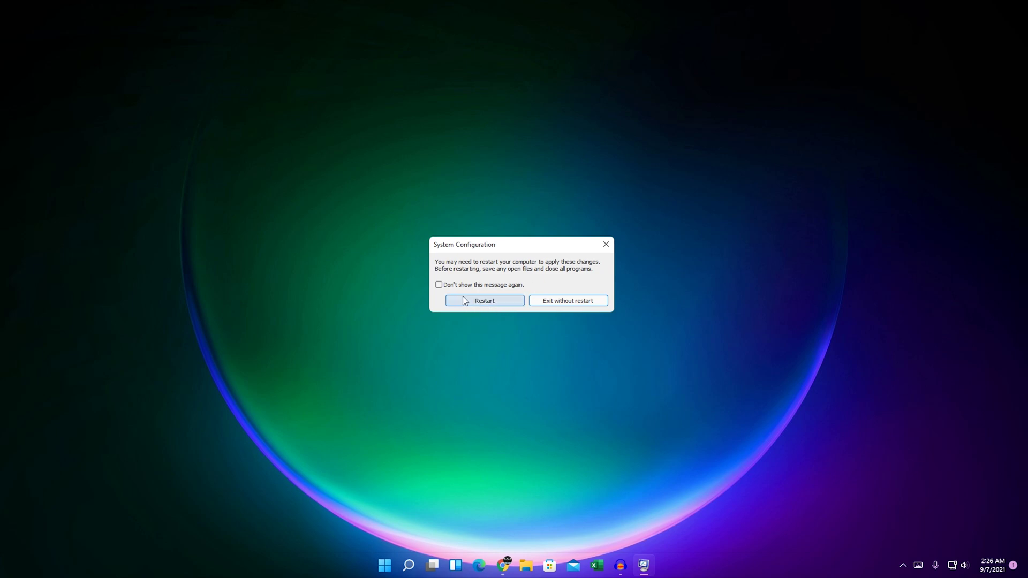